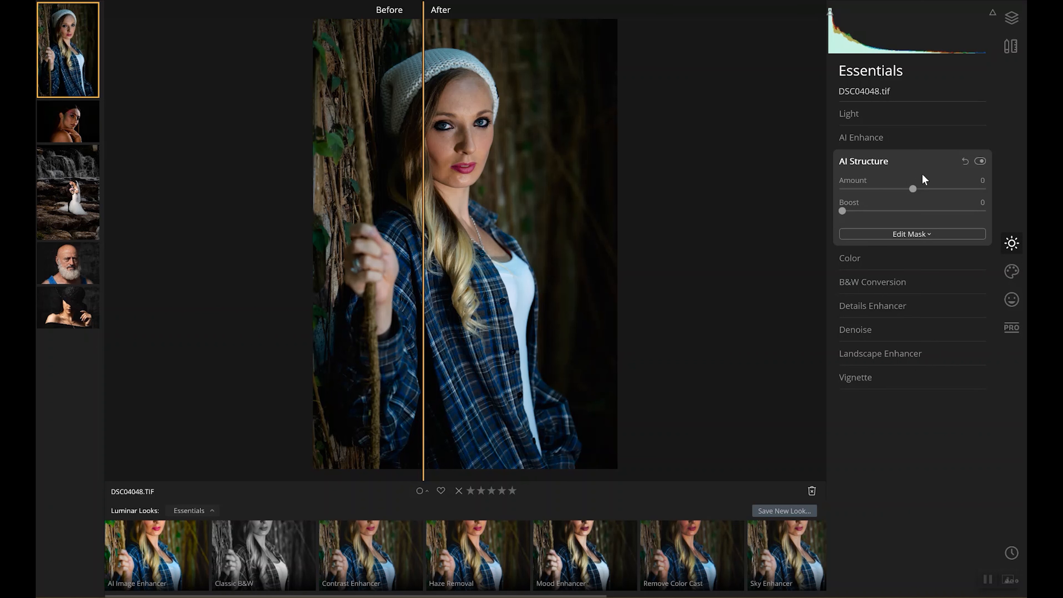
Set AI Accent to 47 and the AI Structure amount to 97 on the portrait of the woman in the knit hat.
{"action": "left_click", "coordinate": [884, 119]}
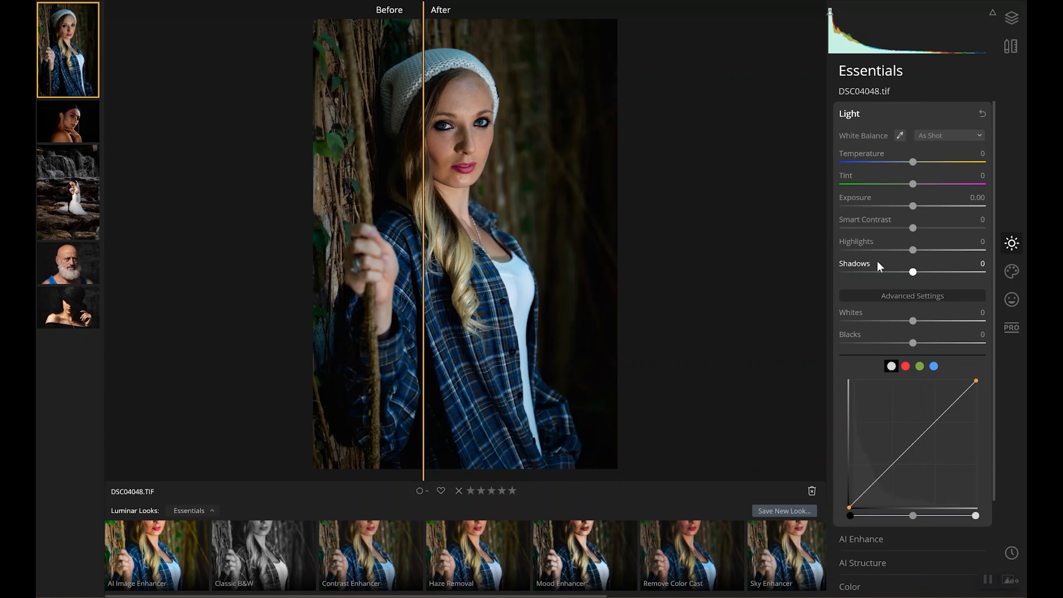
{"action": "left_click", "coordinate": [877, 541]}
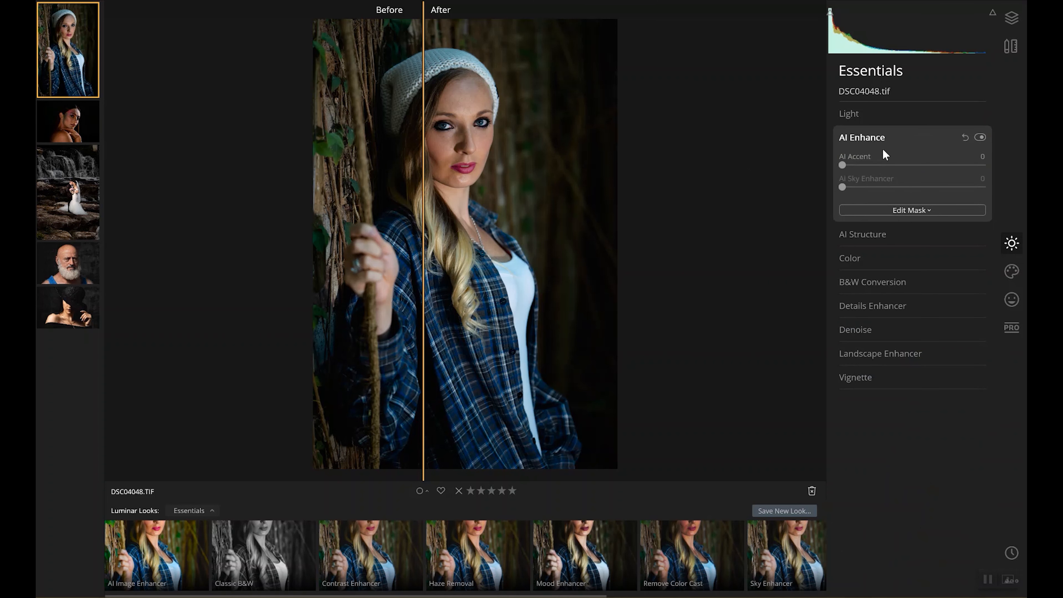
{"action": "left_click", "coordinate": [908, 165]}
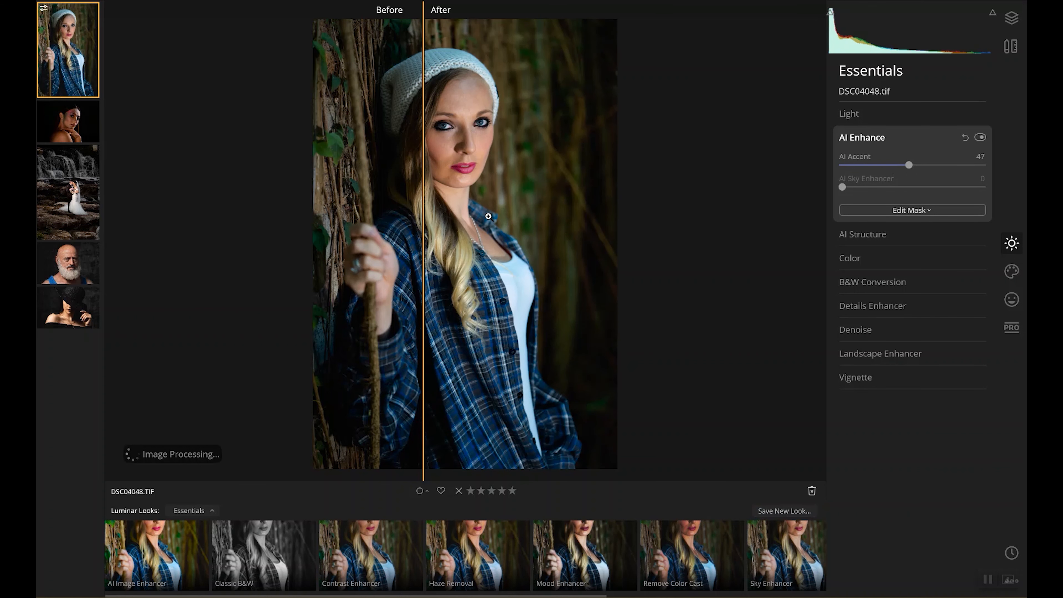
{"action": "left_click_drag", "start_coordinate": [425, 215], "coordinate": [165, 298]}
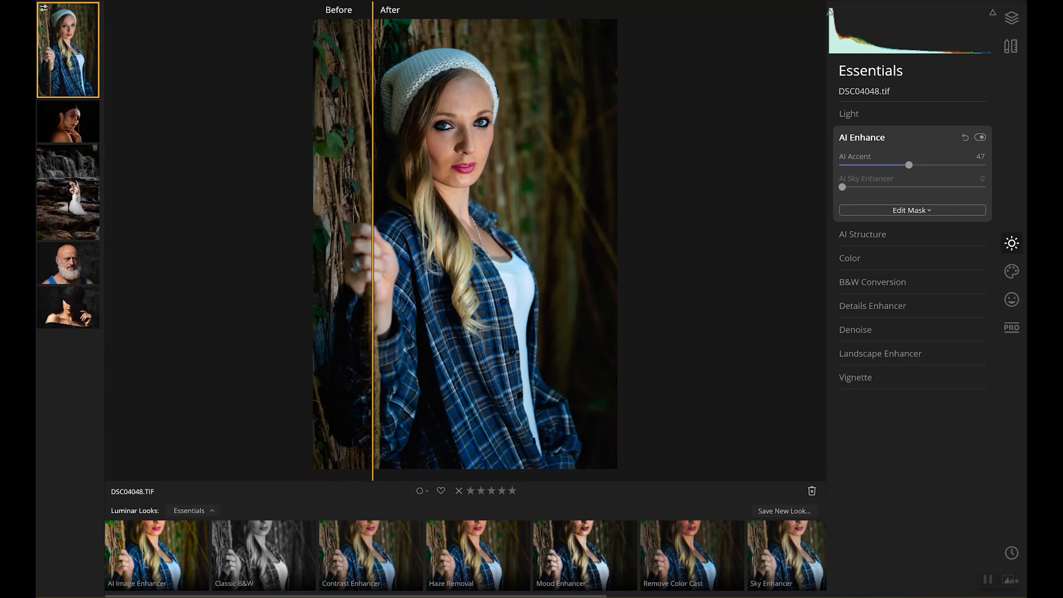
{"action": "key", "text": "backslash"}
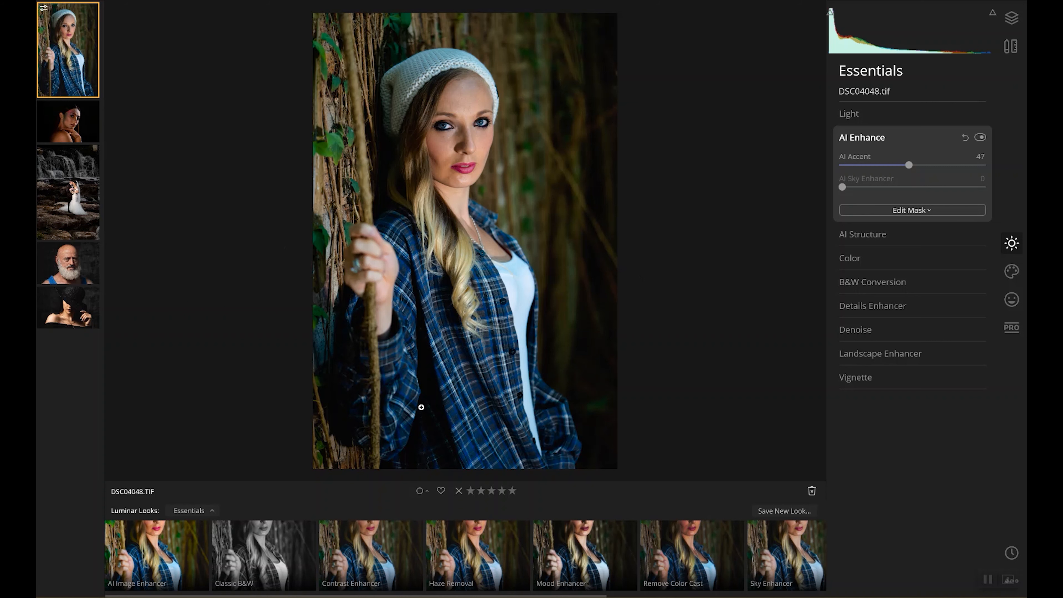
{"action": "left_click", "coordinate": [888, 242]}
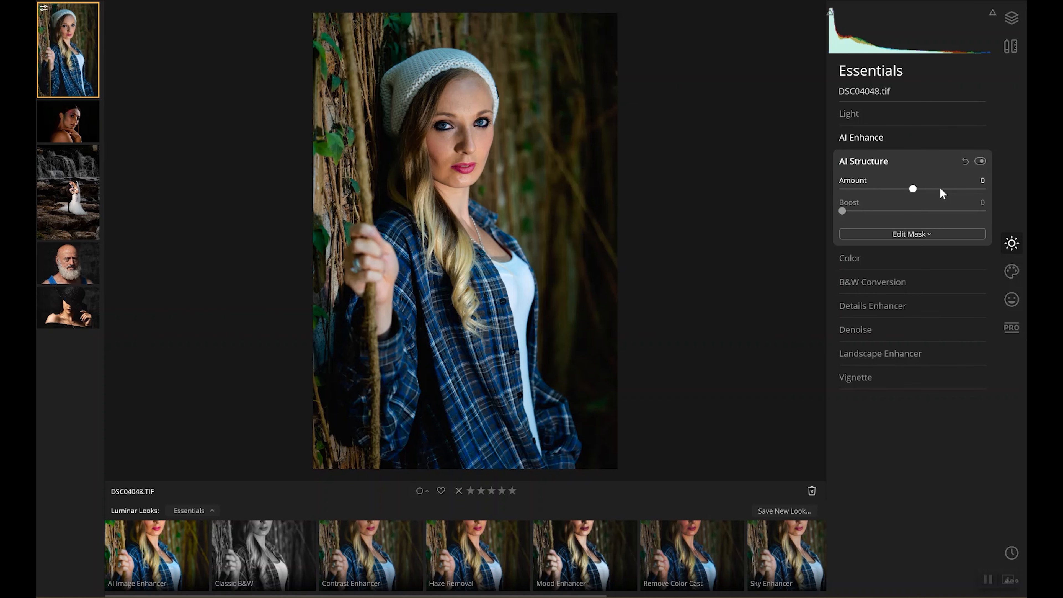
{"action": "left_click", "coordinate": [982, 189]}
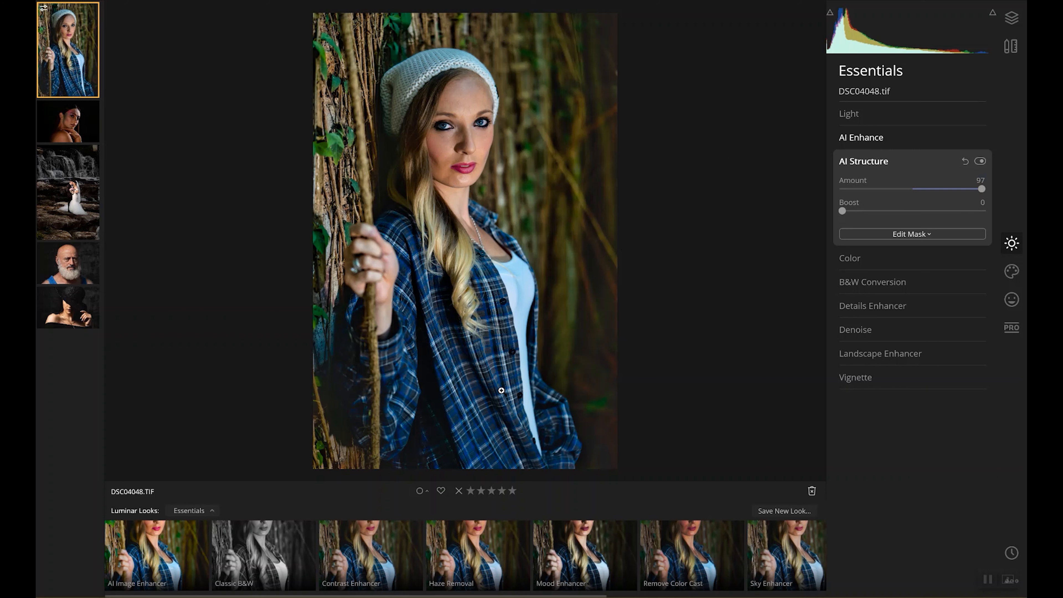
Enable AI Skin Defects Removal, set the AI Skin Enhancer amount to 98, and show the before/after comparison on the face.
{"action": "left_click", "coordinate": [1010, 302]}
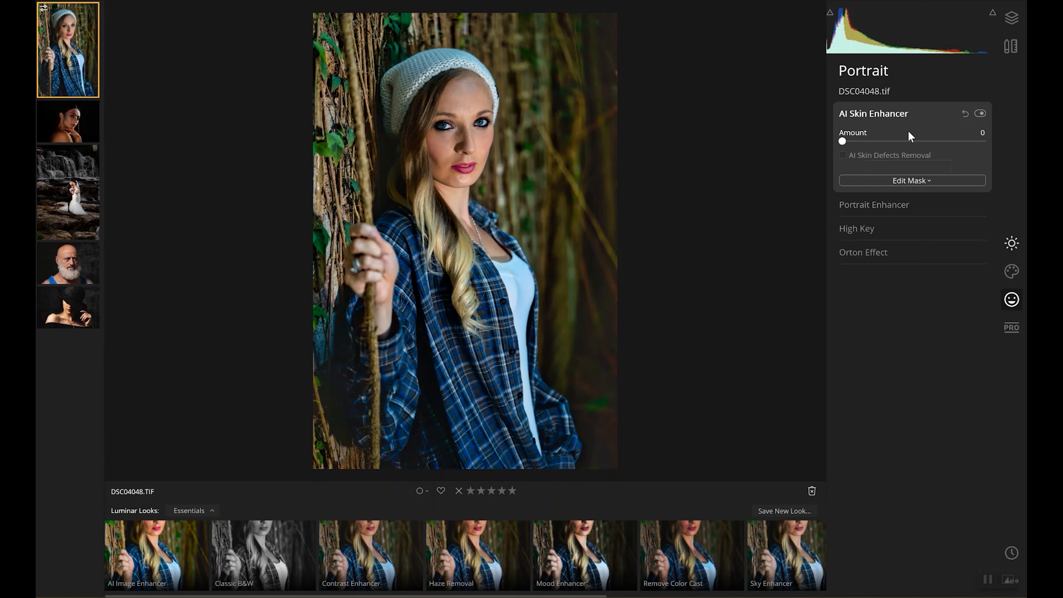
{"action": "left_click", "coordinate": [842, 155]}
{"action": "left_click", "coordinate": [466, 168]}
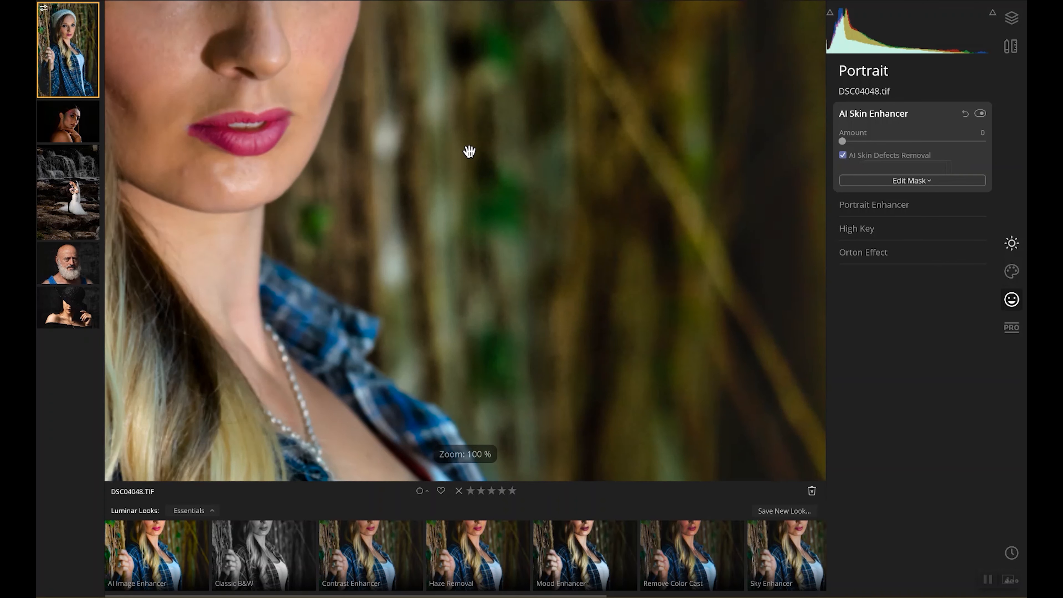
{"action": "left_click_drag", "start_coordinate": [378, 188], "coordinate": [534, 275]}
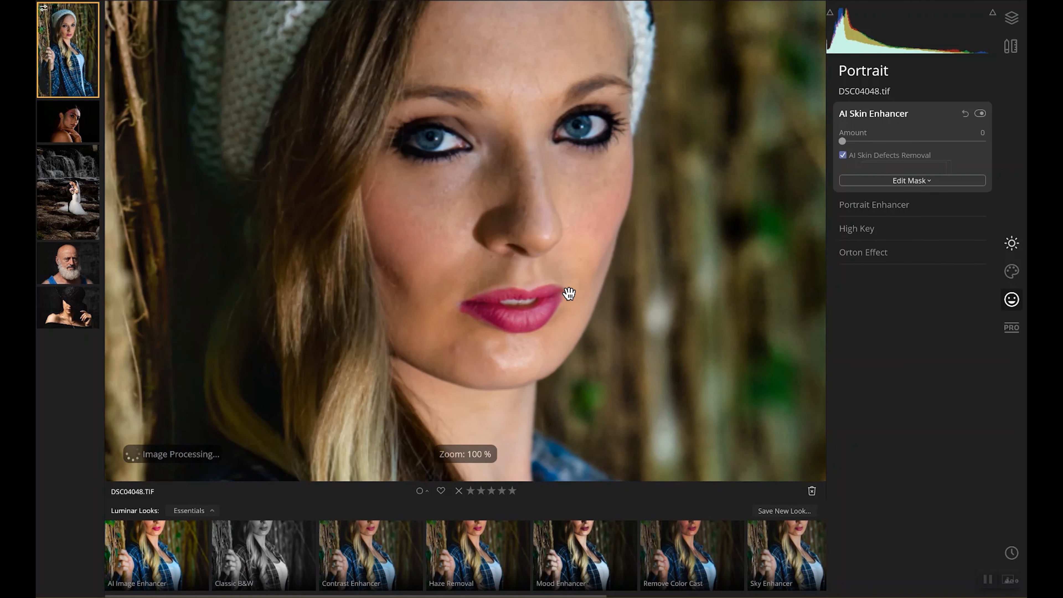
{"action": "left_click_drag", "start_coordinate": [487, 175], "coordinate": [494, 222]}
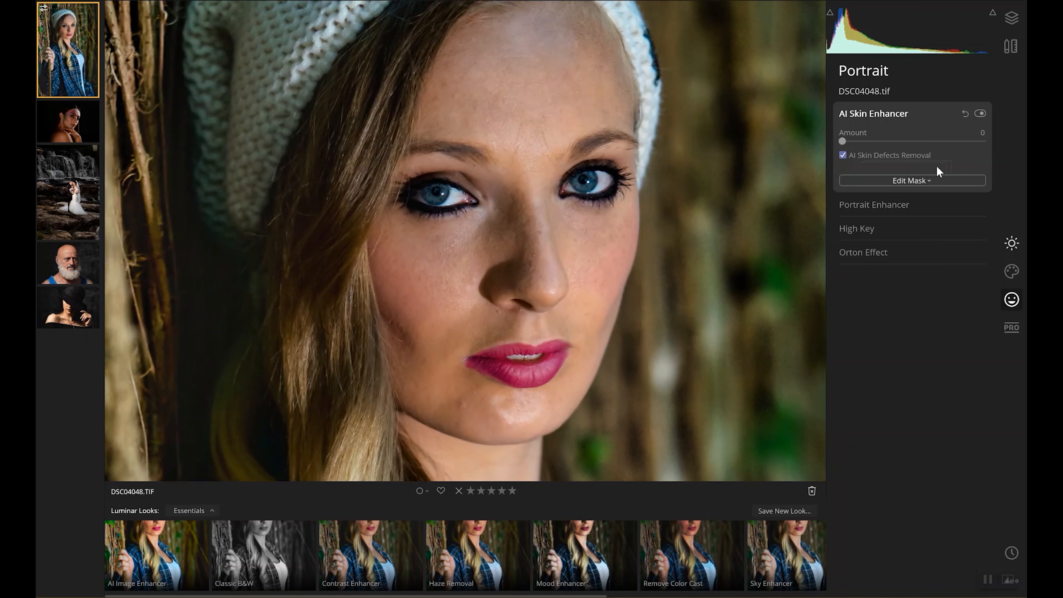
{"action": "left_click", "coordinate": [980, 143]}
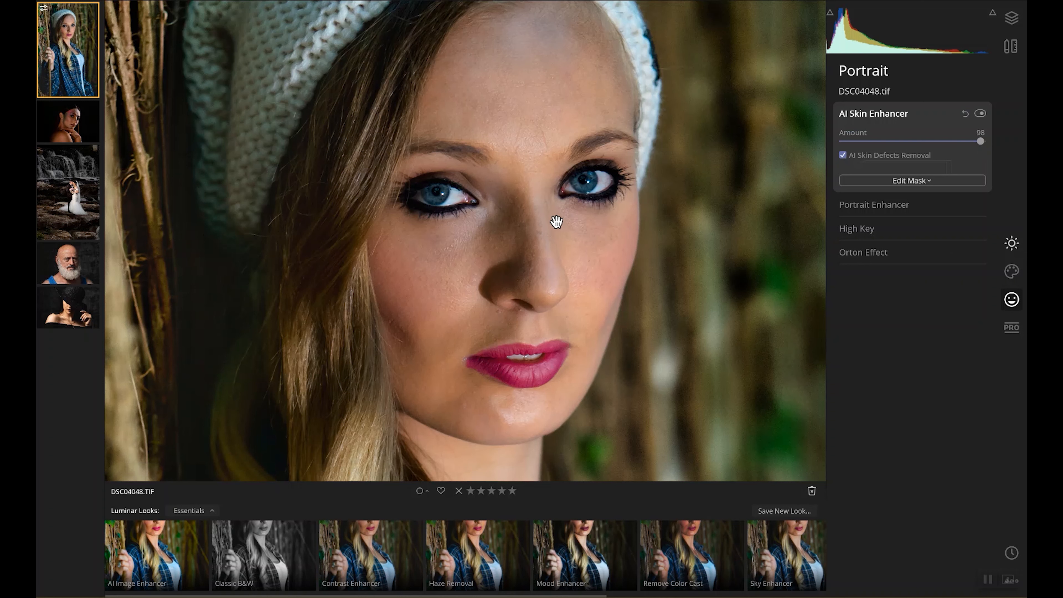
{"action": "key", "text": "semicolon"}
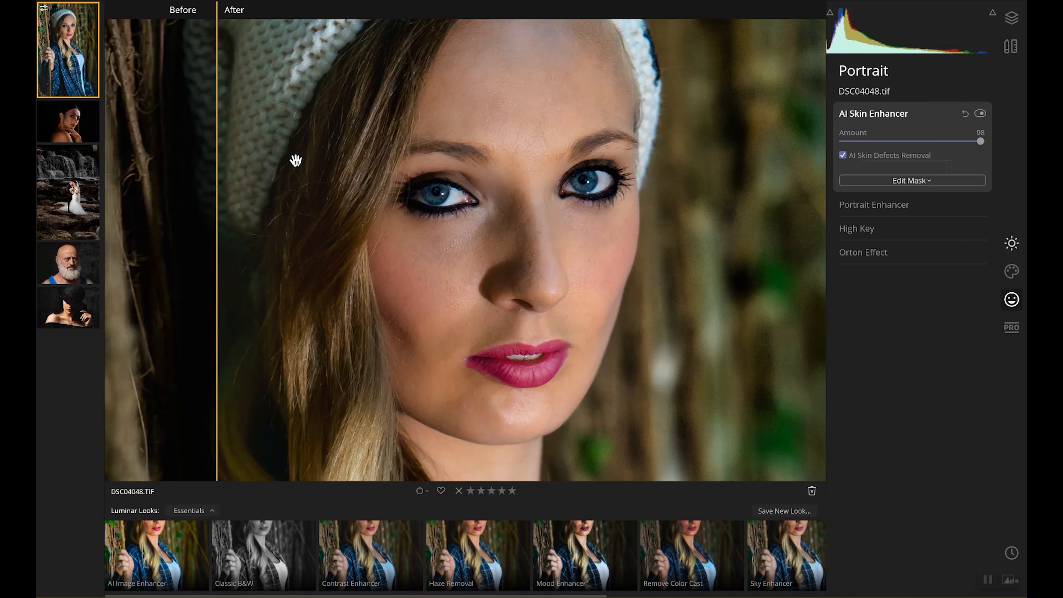
{"action": "left_click_drag", "start_coordinate": [221, 179], "coordinate": [217, 268]}
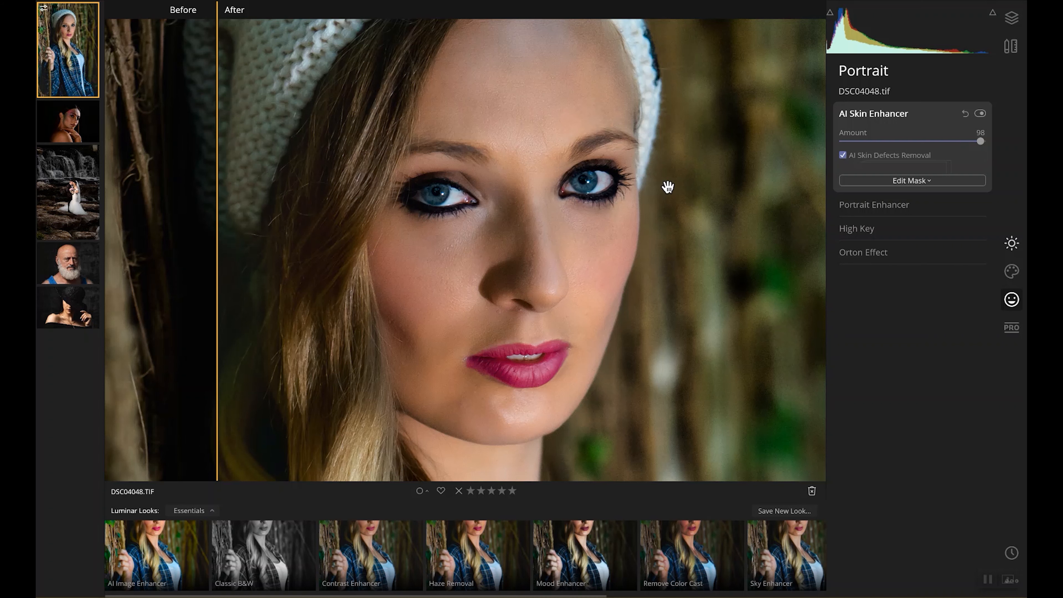
In Portrait Enhancer, set Face Light to 60, Eye Whitening to 61 and Eye Enhancer to 65.
{"action": "left_click", "coordinate": [885, 205]}
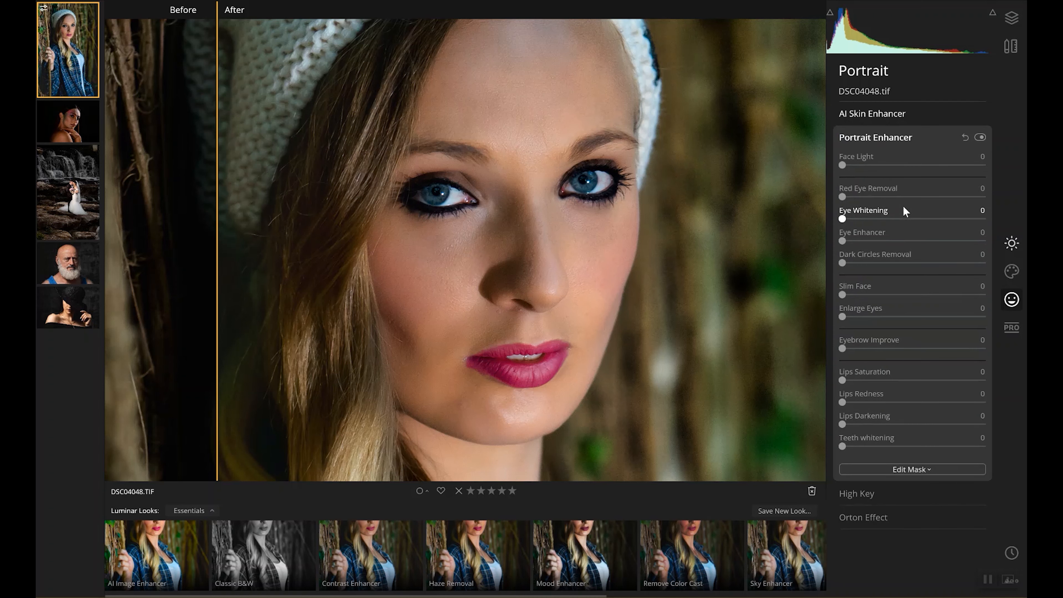
{"action": "left_click", "coordinate": [528, 195]}
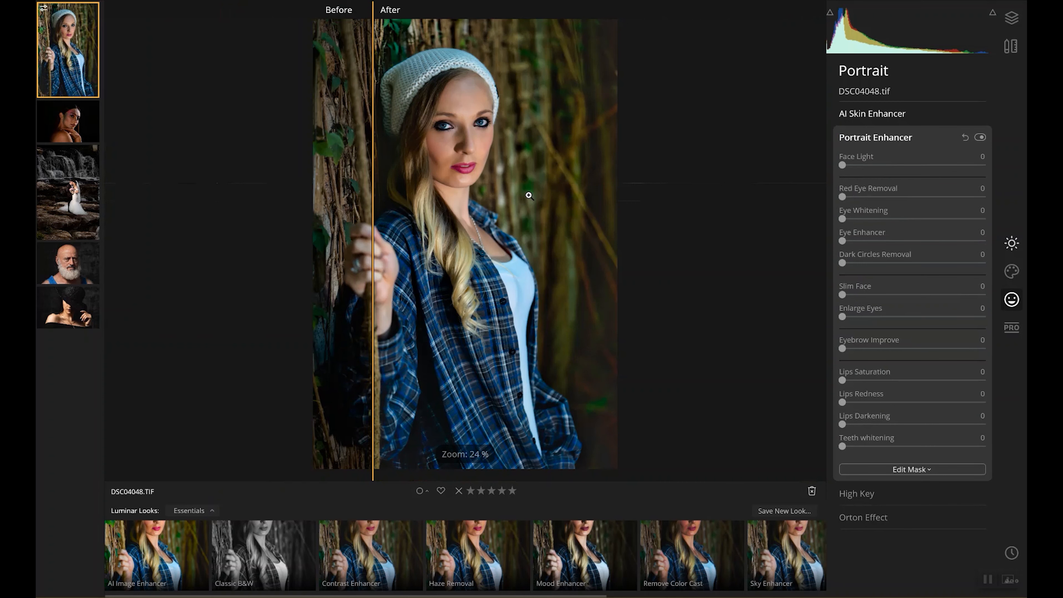
{"action": "left_click", "coordinate": [926, 166]}
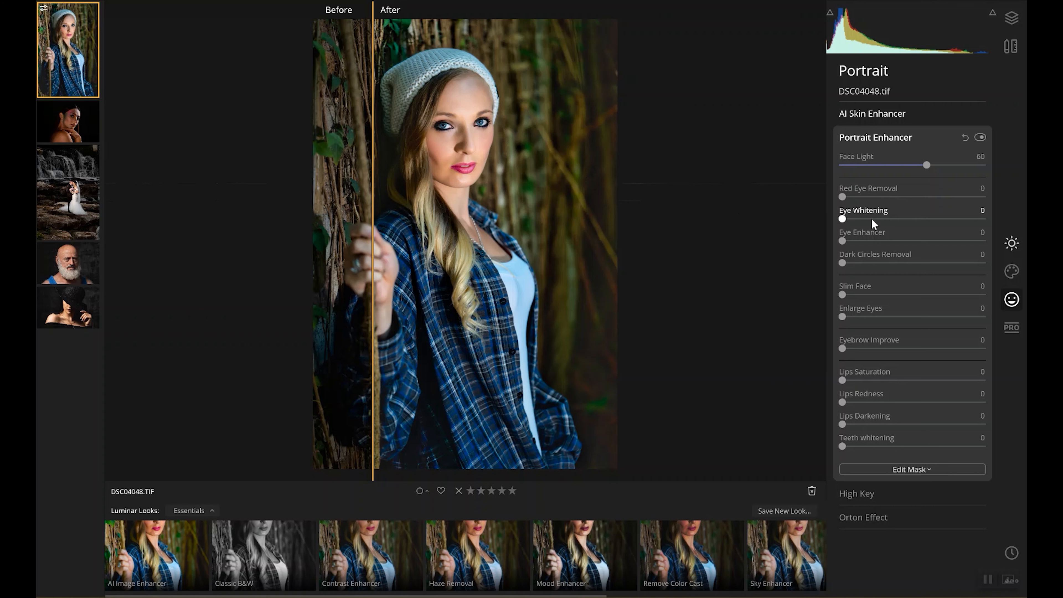
{"action": "left_click_drag", "start_coordinate": [842, 218], "coordinate": [927, 220]}
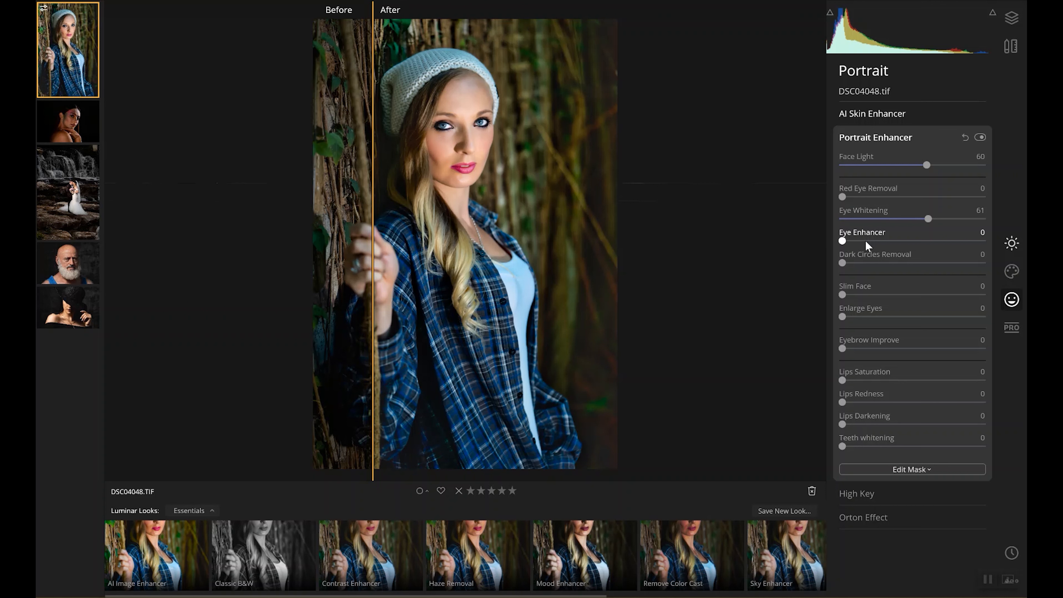
{"action": "left_click", "coordinate": [933, 241]}
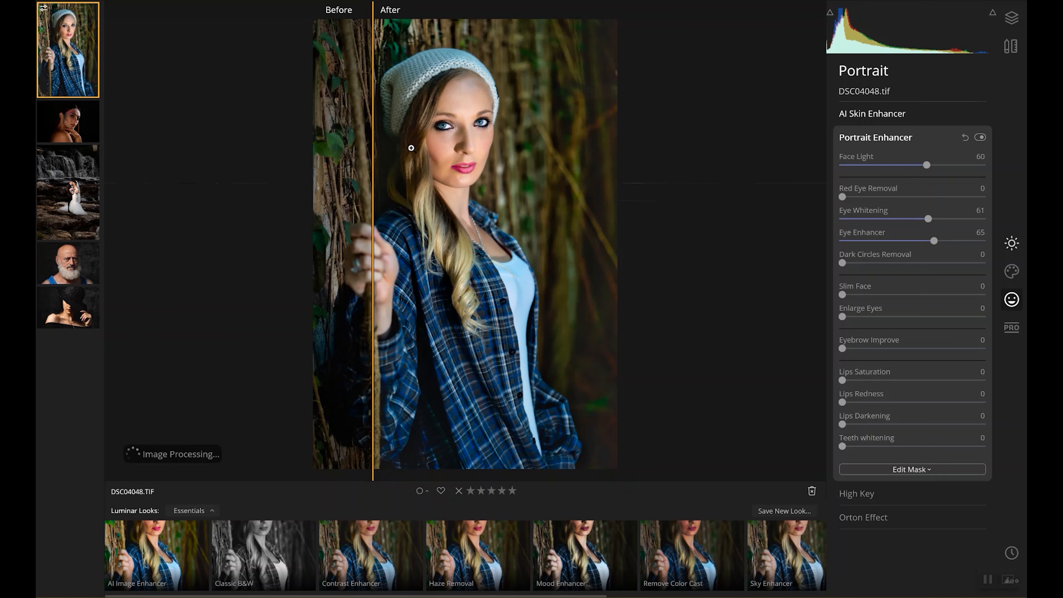
Compare the original and edited halves of the woman's face up close with the divider running through its middle.
{"action": "left_click_drag", "start_coordinate": [381, 147], "coordinate": [480, 143]}
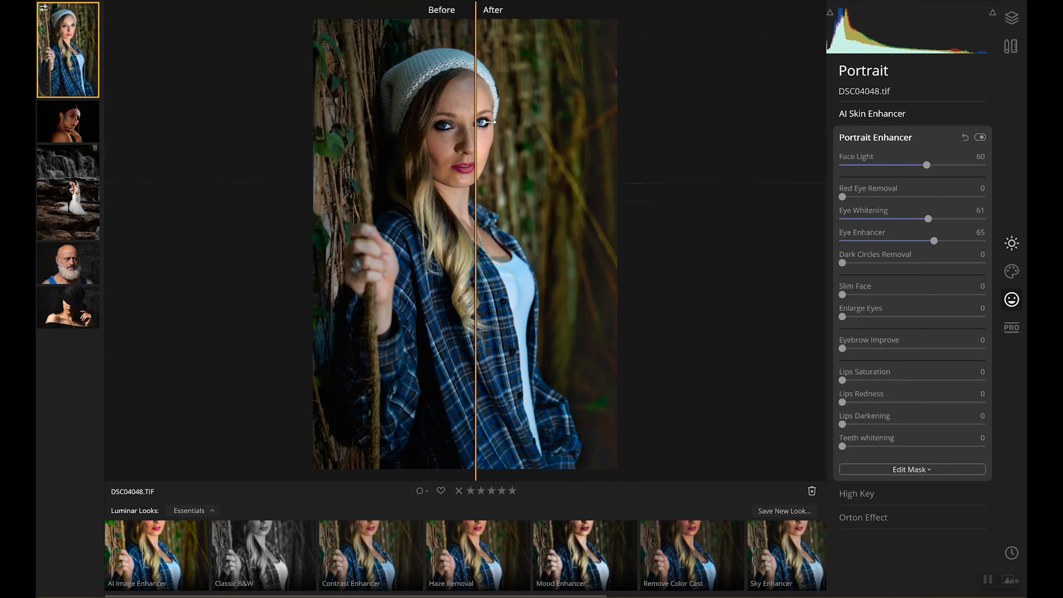
{"action": "left_click_drag", "start_coordinate": [489, 122], "coordinate": [482, 122]}
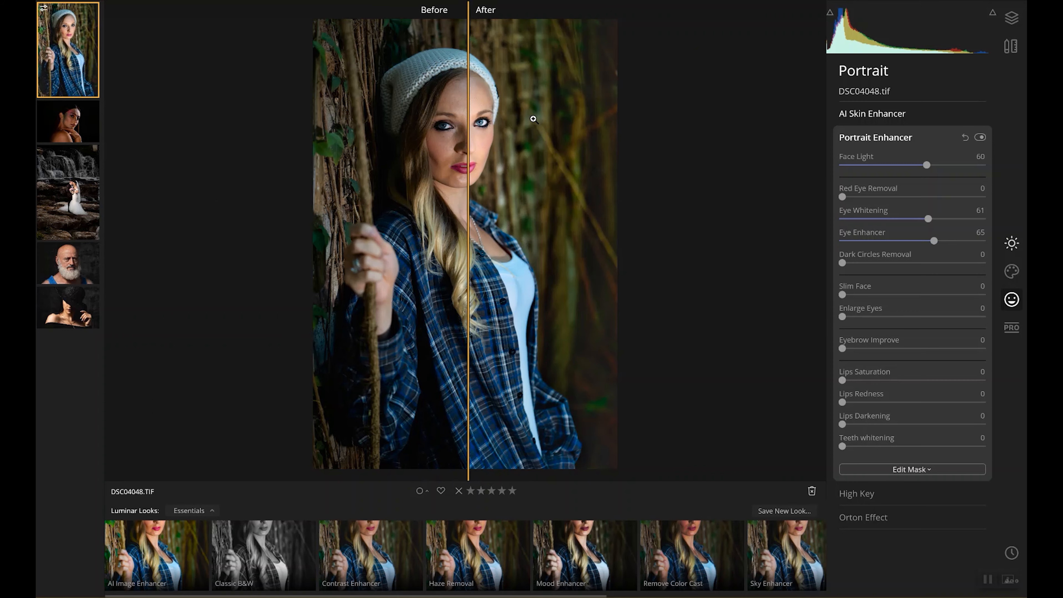
{"action": "left_click", "coordinate": [507, 125]}
{"action": "left_click_drag", "start_coordinate": [274, 166], "coordinate": [526, 229]}
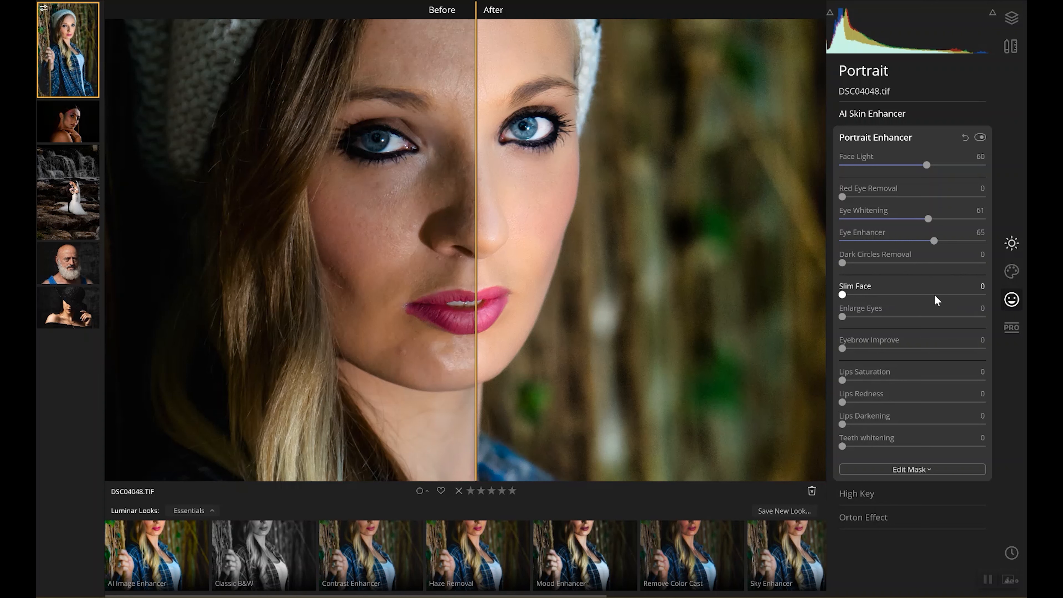
Set Slim Face to 72, Enlarge Eyes to 70 and Eyebrow Improve to 72 in Portrait Enhancer.
{"action": "left_click", "coordinate": [944, 295]}
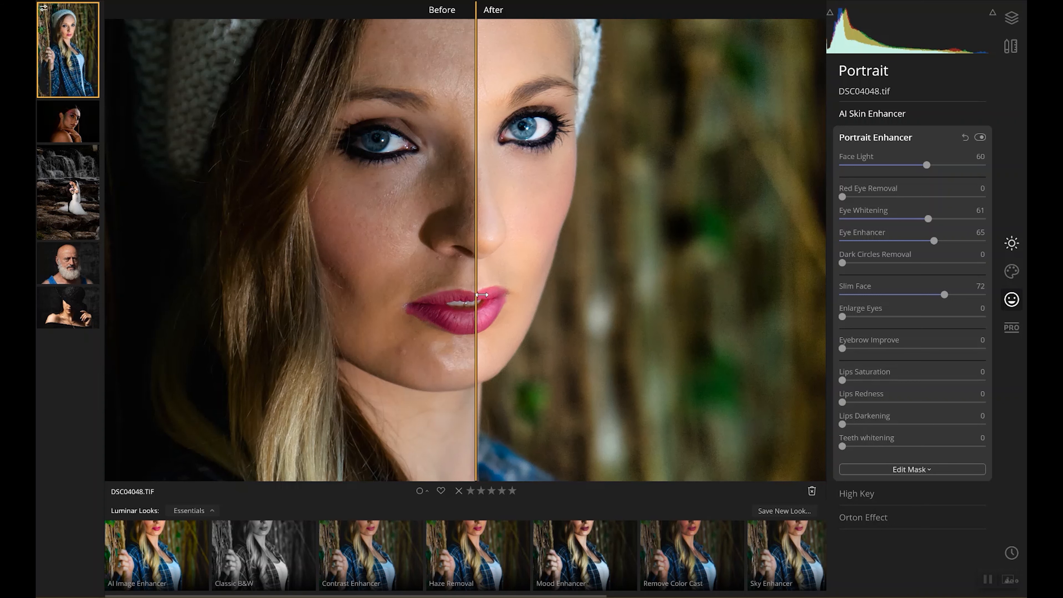
{"action": "mouse_move", "coordinate": [481, 295]}
{"action": "left_mouse_down"}
{"action": "mouse_move", "coordinate": [696, 302]}
{"action": "mouse_move", "coordinate": [63, 375]}
{"action": "mouse_move", "coordinate": [665, 293]}
{"action": "mouse_move", "coordinate": [485, 287]}
{"action": "mouse_move", "coordinate": [216, 318]}
{"action": "mouse_move", "coordinate": [674, 232]}
{"action": "mouse_move", "coordinate": [195, 304]}
{"action": "mouse_move", "coordinate": [473, 301]}
{"action": "left_mouse_up"}
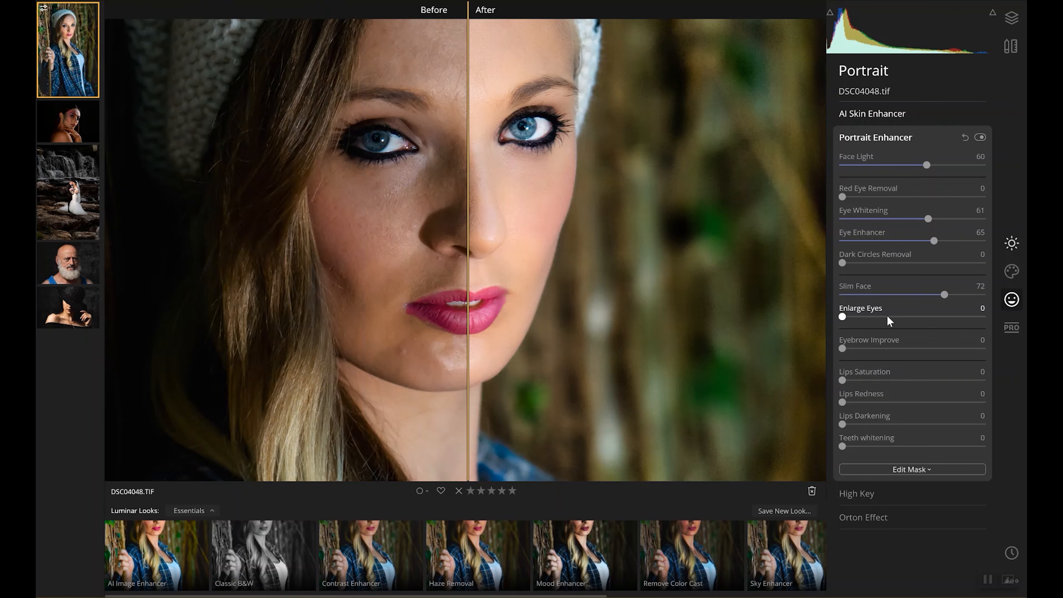
{"action": "left_click", "coordinate": [942, 317]}
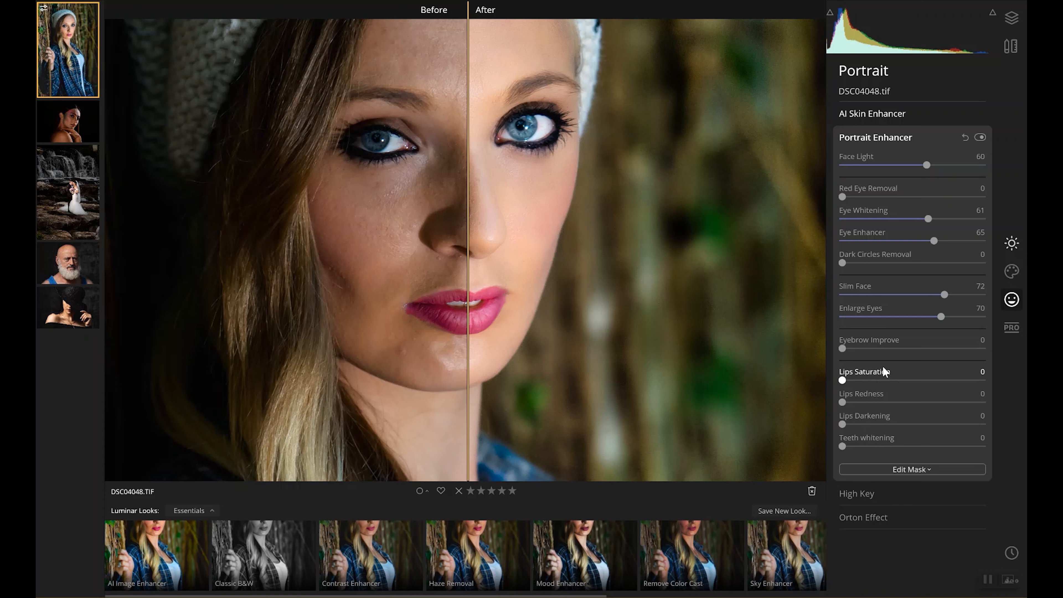
{"action": "left_click", "coordinate": [943, 349]}
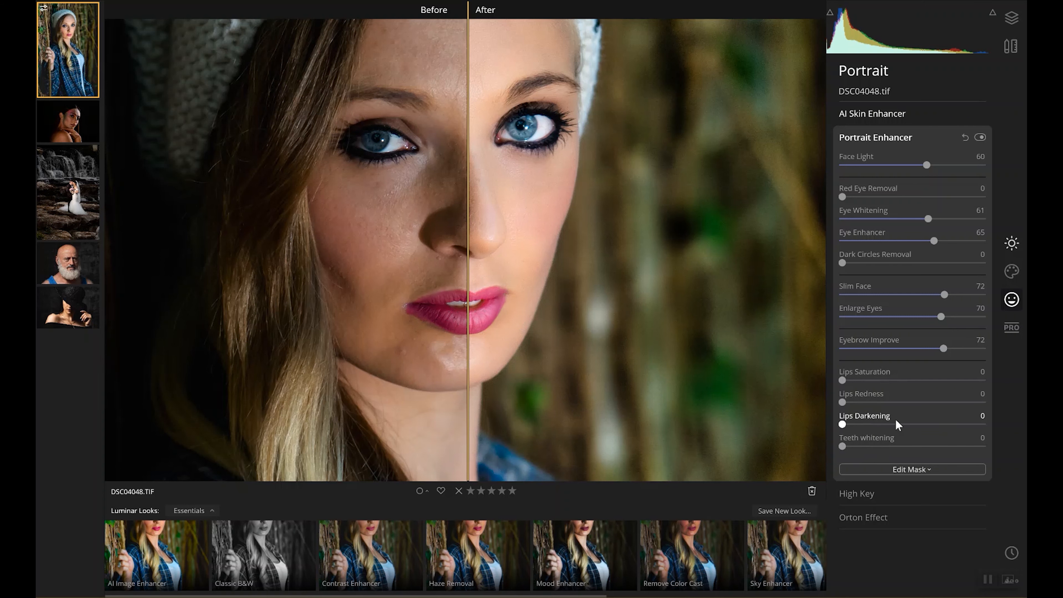
Switch to the waterfall wedding photo HR202067.tif and set its Smart Contrast to 10 and Highlights to -3.
{"action": "left_click", "coordinate": [69, 193]}
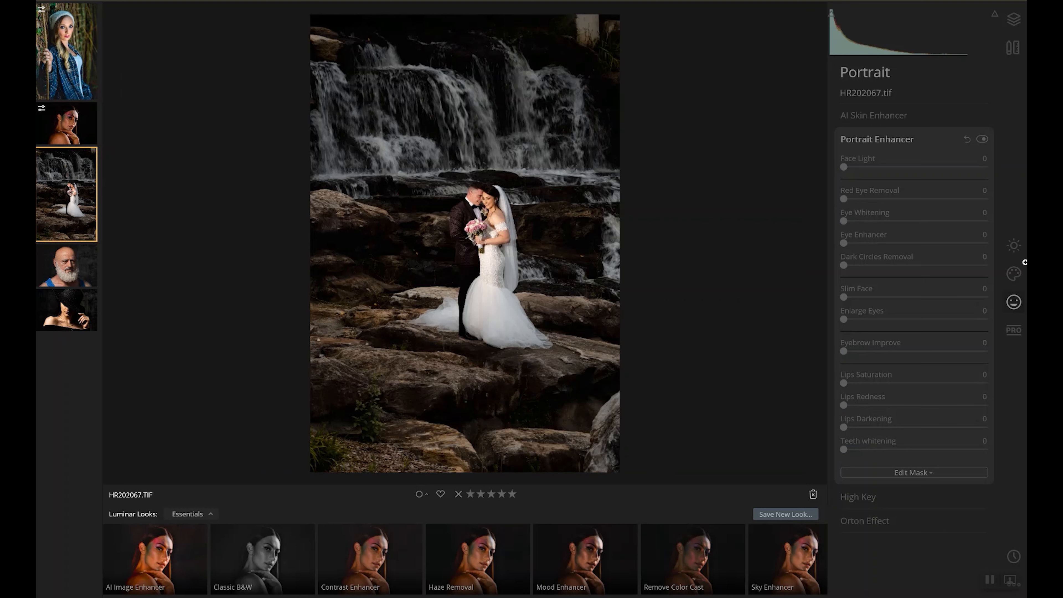
{"action": "left_click", "coordinate": [1015, 247]}
{"action": "left_click", "coordinate": [868, 116]}
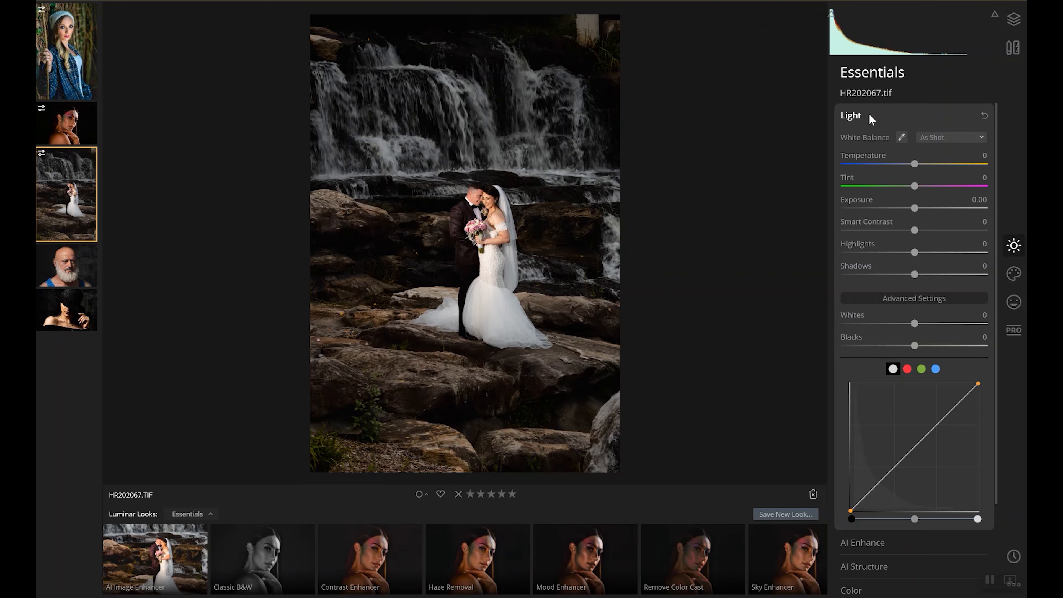
{"action": "left_click_drag", "start_coordinate": [915, 230], "coordinate": [921, 230]}
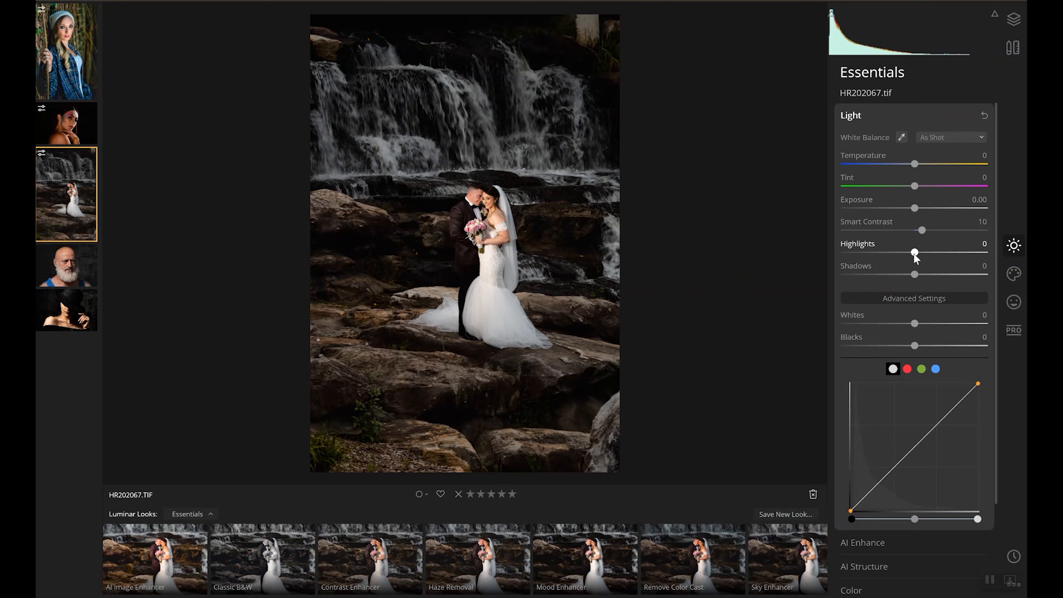
{"action": "left_click_drag", "start_coordinate": [915, 252], "coordinate": [912, 252]}
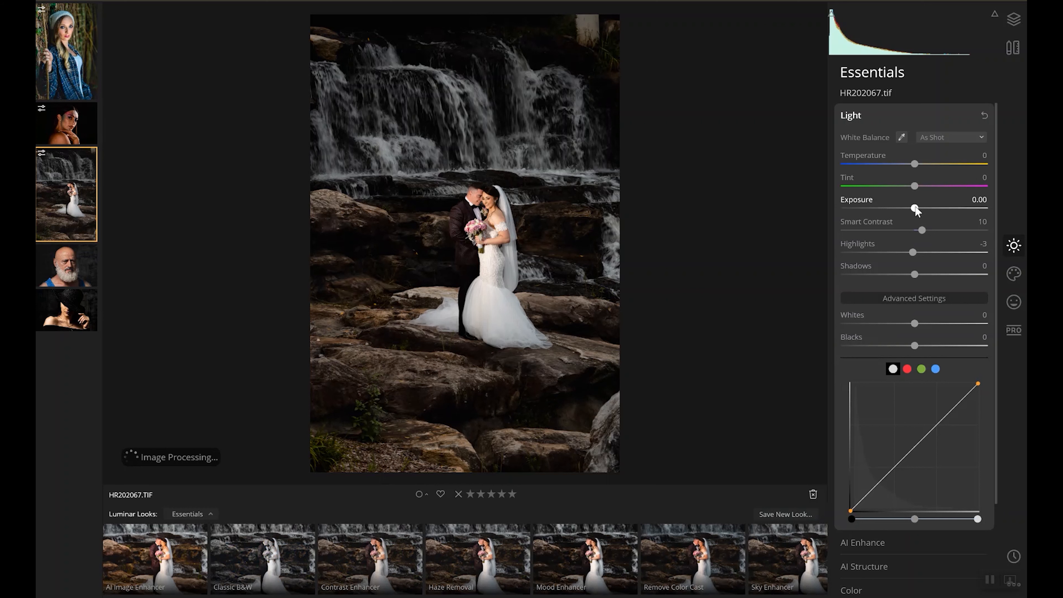
Set AI Accent to 27 on the wedding photo and check the result against the original in the before/after comparison.
{"action": "scroll", "coordinate": [891, 329], "scroll_direction": "down", "scroll_amount": 1}
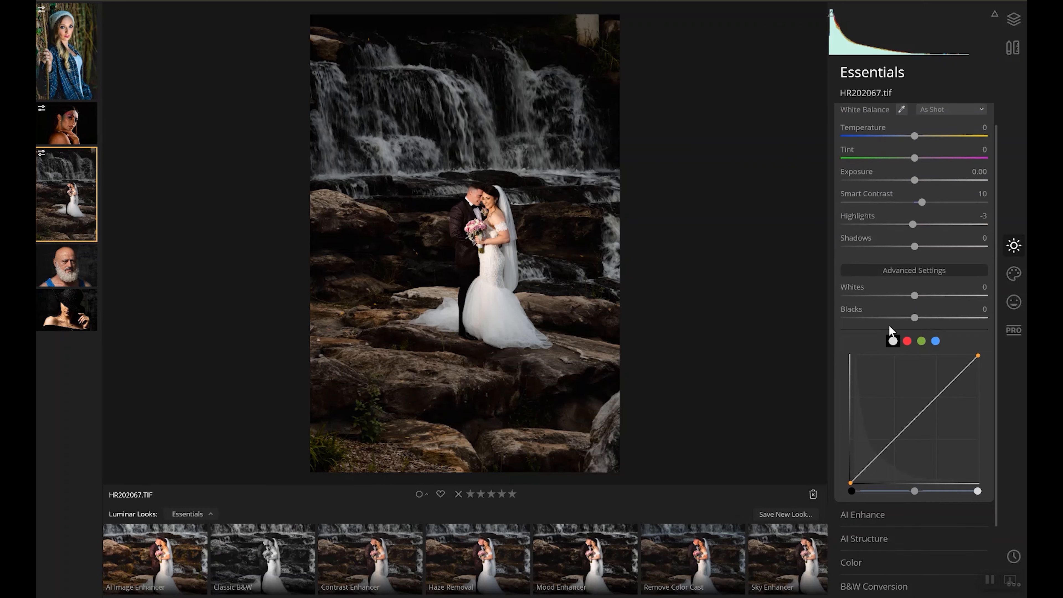
{"action": "left_click", "coordinate": [864, 515]}
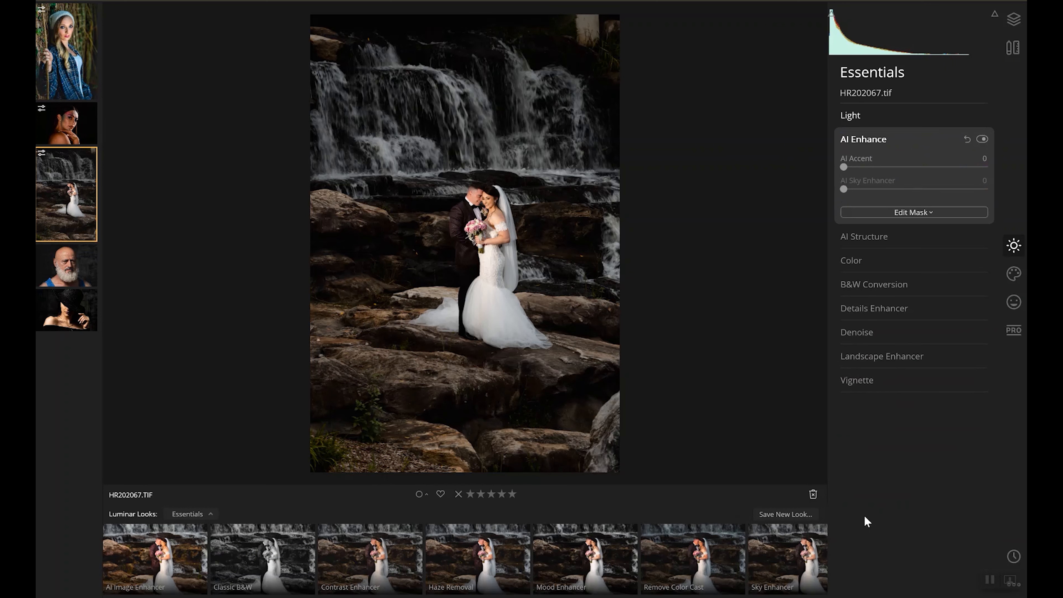
{"action": "left_click", "coordinate": [882, 167]}
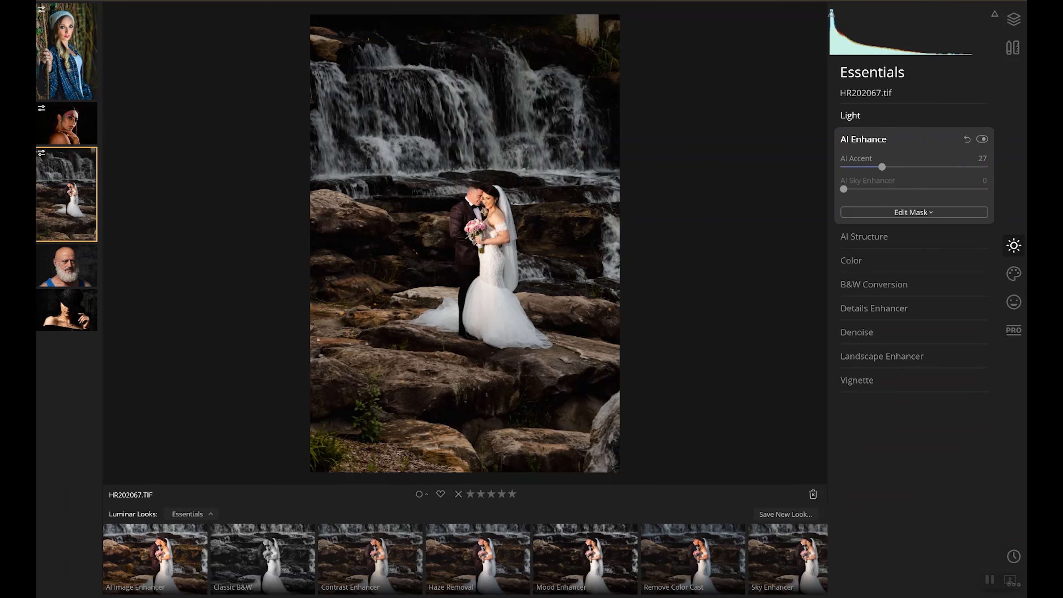
{"action": "key", "text": "semicolon"}
{"action": "left_click_drag", "start_coordinate": [417, 216], "coordinate": [191, 398]}
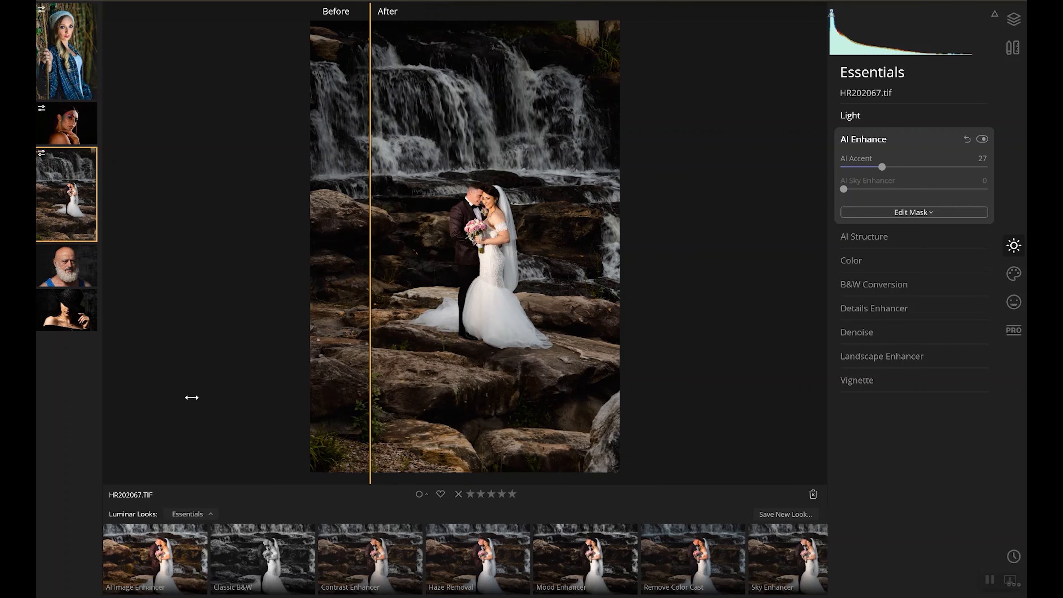
{"action": "key", "text": "semicolon"}
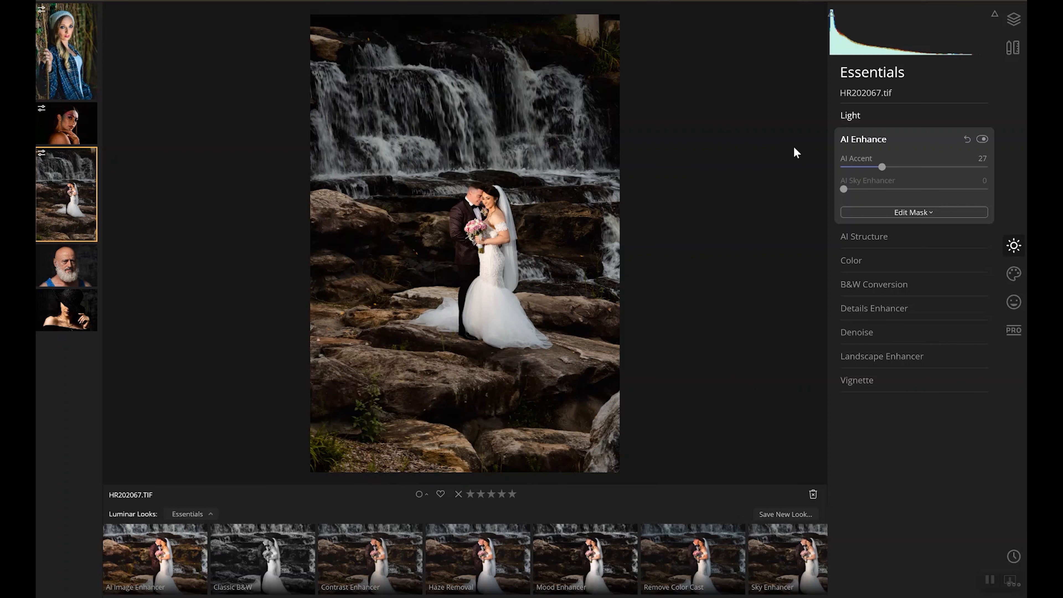
Set the AI Structure Amount to 60 on the wedding photo and compare the result with the original using the before/after divider.
{"action": "left_click", "coordinate": [888, 237]}
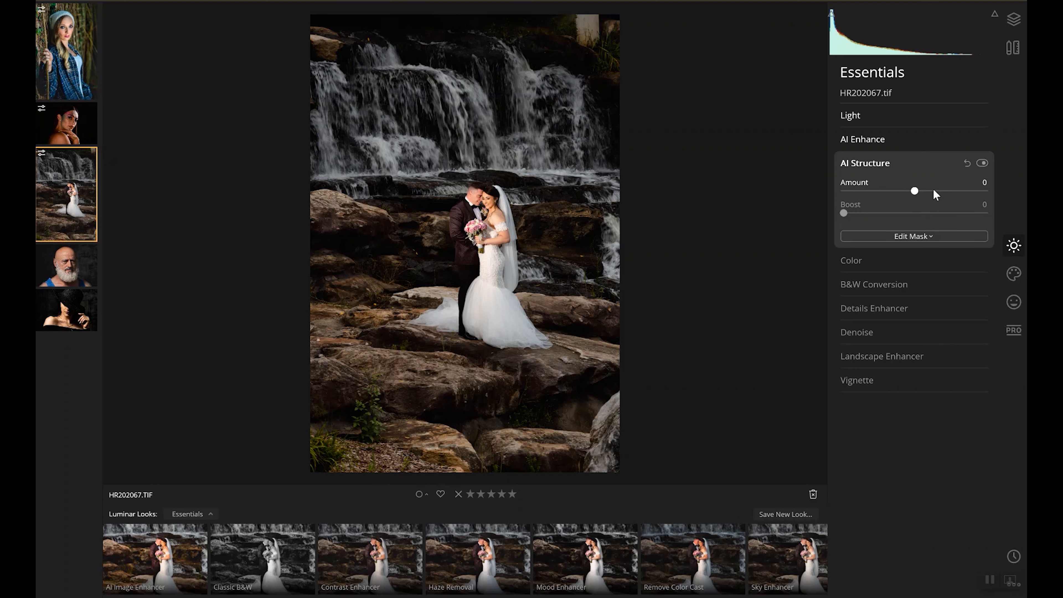
{"action": "left_click", "coordinate": [956, 190]}
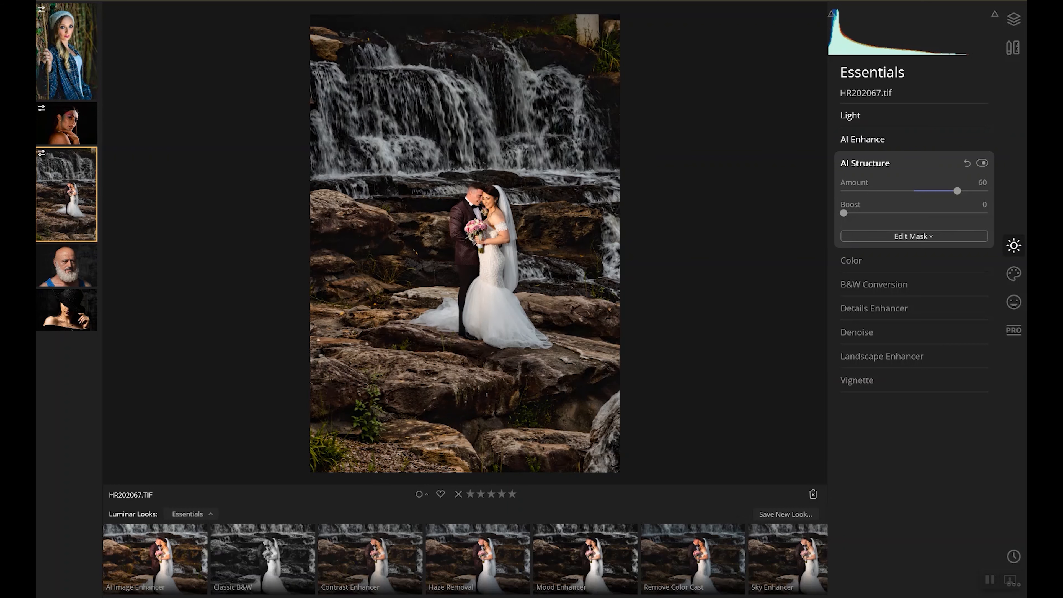
{"action": "key", "text": "semicolon"}
{"action": "left_click_drag", "start_coordinate": [378, 162], "coordinate": [563, 166]}
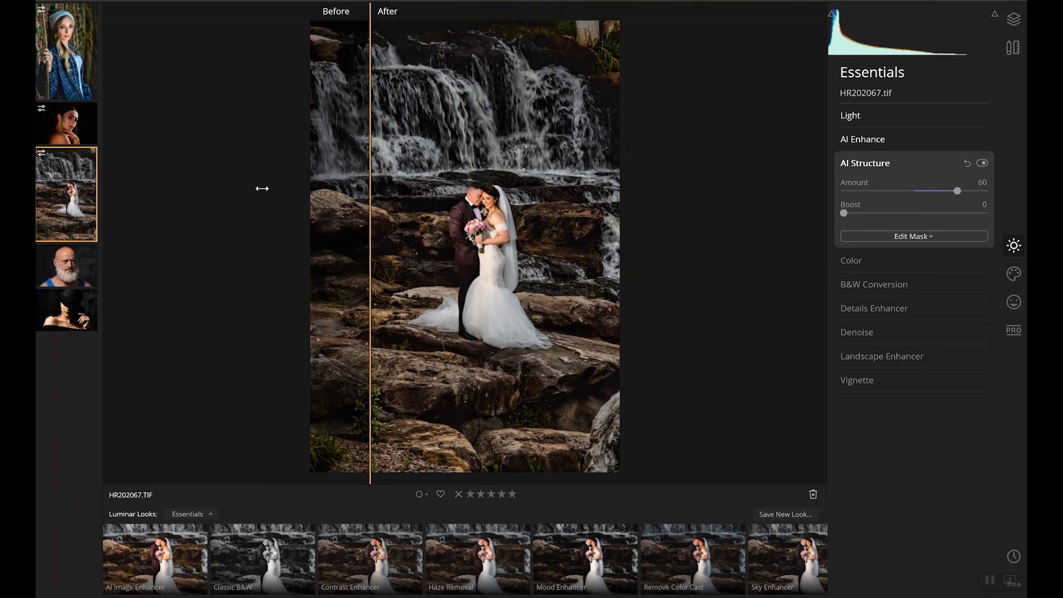
{"action": "left_click_drag", "start_coordinate": [372, 170], "coordinate": [265, 217]}
Inspect the couple at 100% zoom in the before/after comparison with the divider moved clear of them.
{"action": "left_click", "coordinate": [464, 205]}
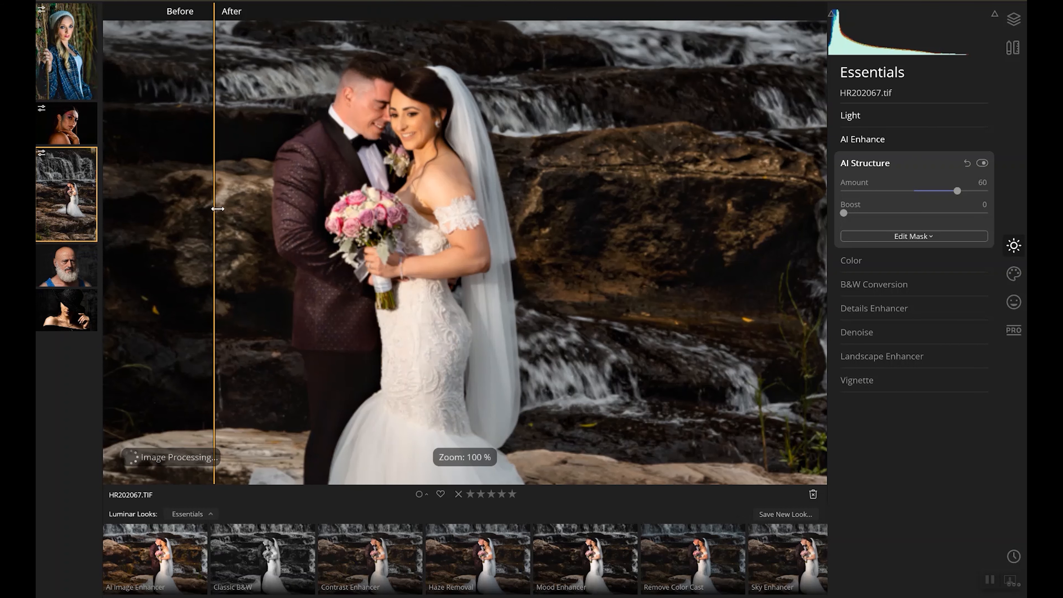
{"action": "left_click_drag", "start_coordinate": [217, 209], "coordinate": [134, 216]}
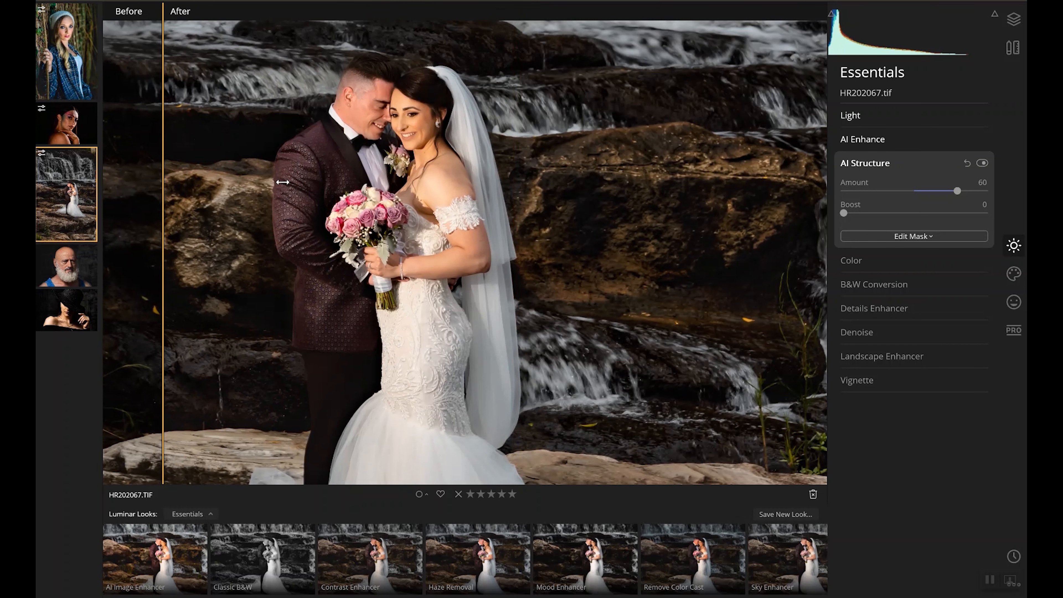
{"action": "left_click_drag", "start_coordinate": [282, 182], "coordinate": [133, 205]}
{"action": "double_click", "coordinate": [361, 247]}
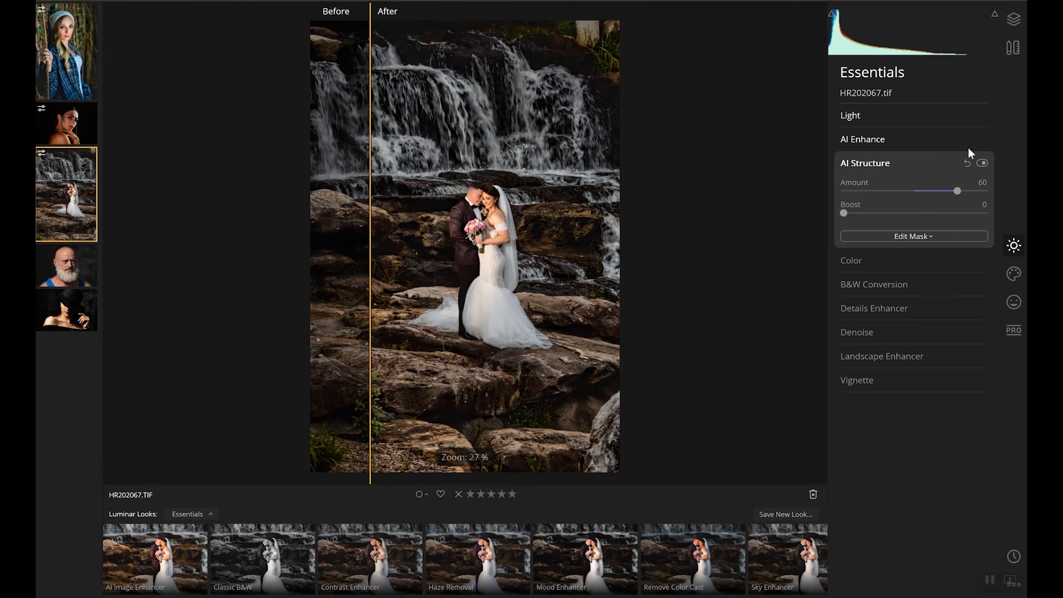
Set the wedding photo's color Saturation to -6, then Small Details to 10 and Sharpen to 4 in Details Enhancer.
{"action": "left_click", "coordinate": [887, 260]}
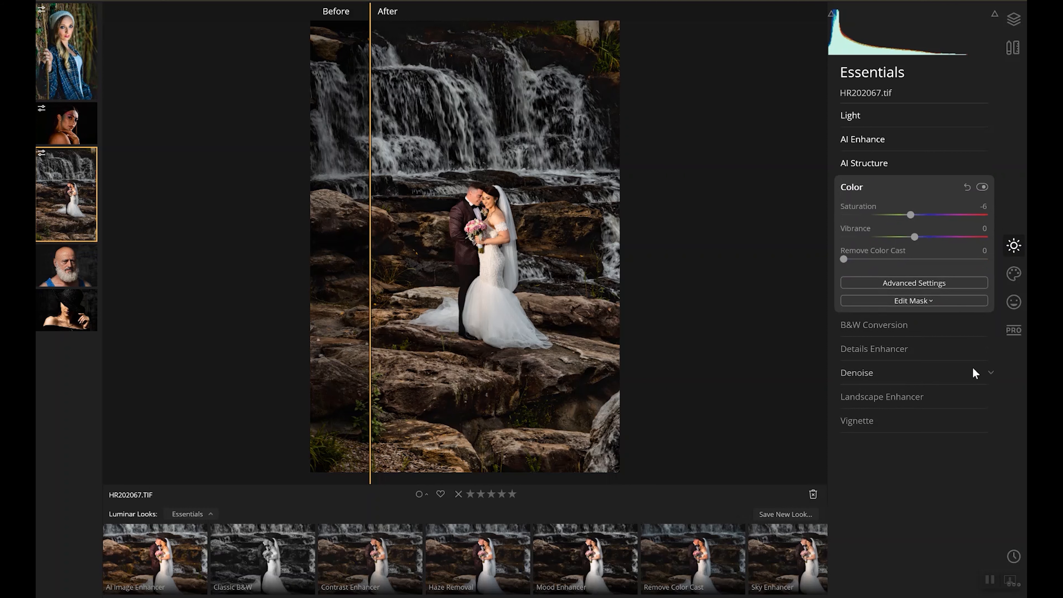
{"action": "left_click", "coordinate": [897, 347]}
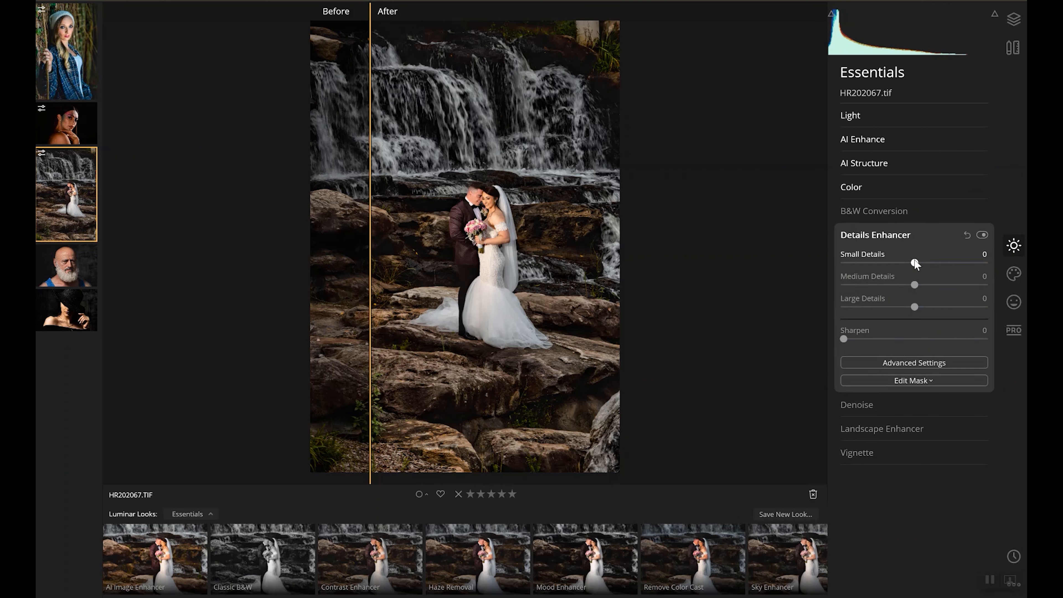
{"action": "left_click_drag", "start_coordinate": [922, 263], "coordinate": [924, 263]}
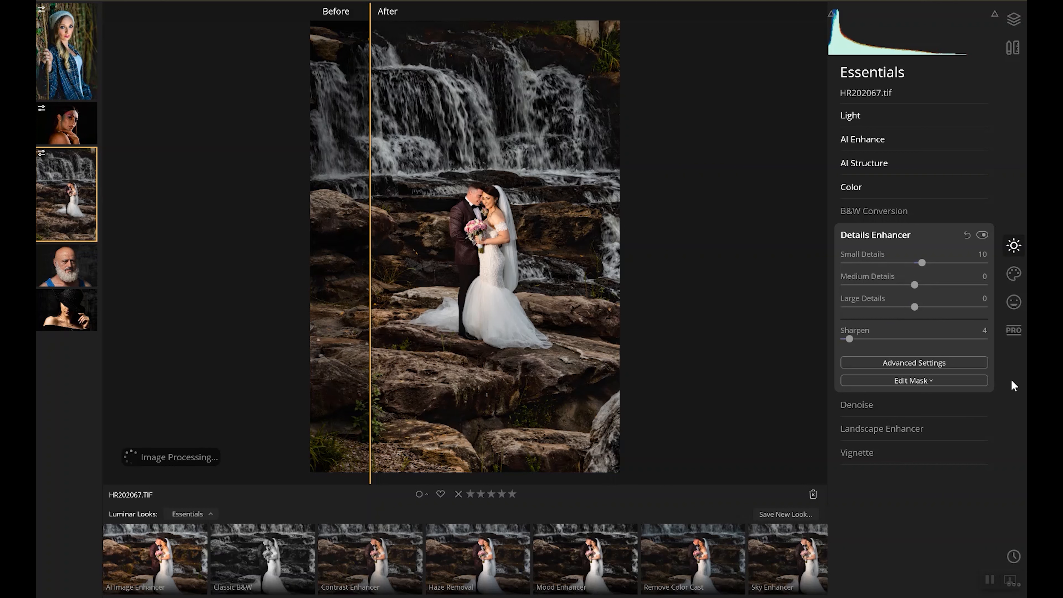
Apply a Matte Look to the wedding photo with Amount 7 and Fade 4.
{"action": "left_click", "coordinate": [1010, 275]}
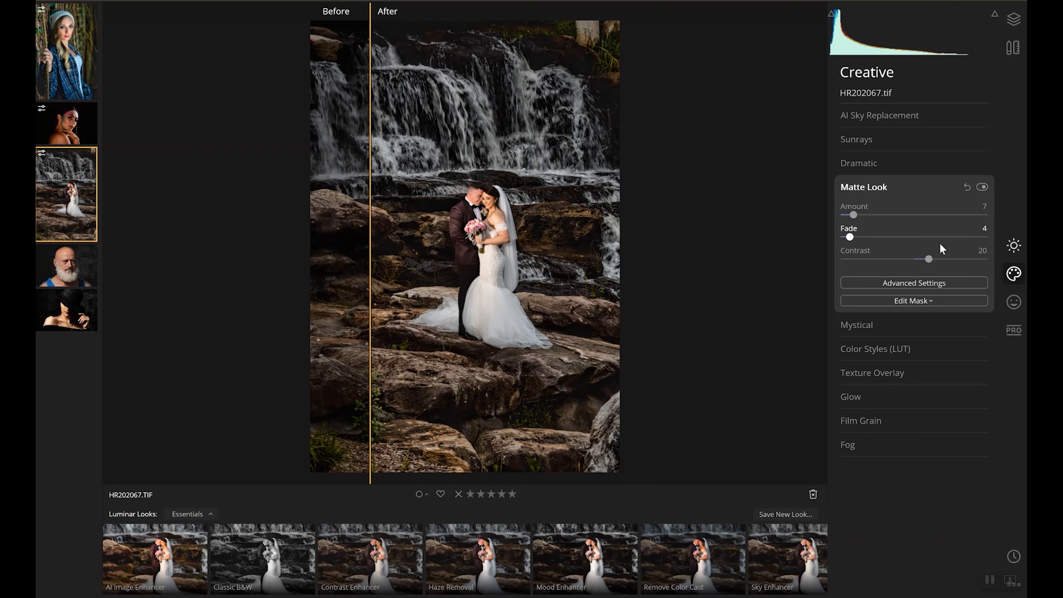
{"action": "left_click", "coordinate": [1012, 302]}
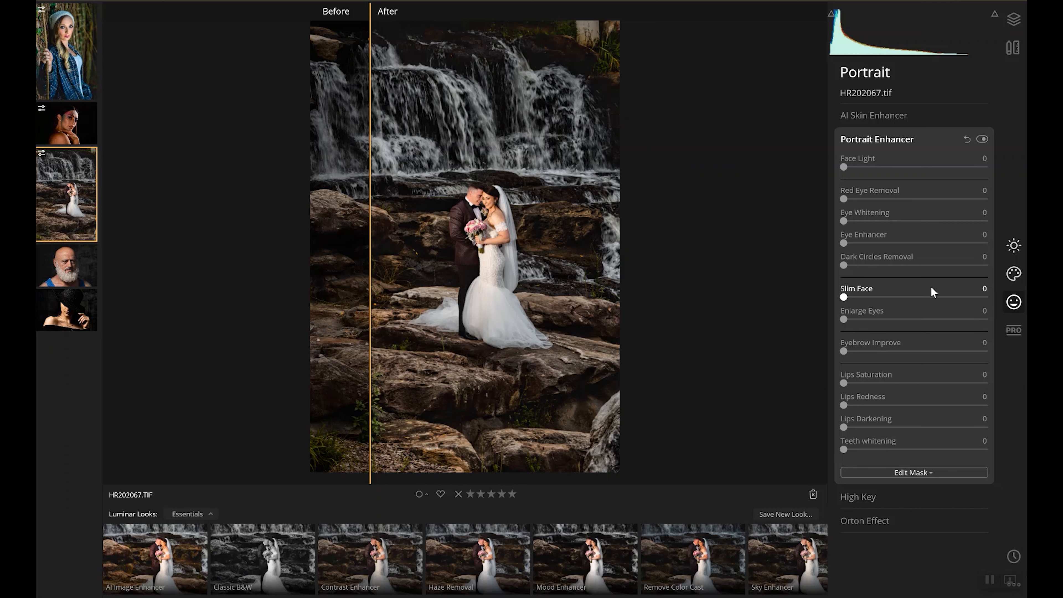
In Advanced Contrast, set Highlights Contrast to 6, Highlights Balance to 16, Midtones Contrast to 7 and Midtones Balance to 19.
{"action": "left_click", "coordinate": [1013, 330]}
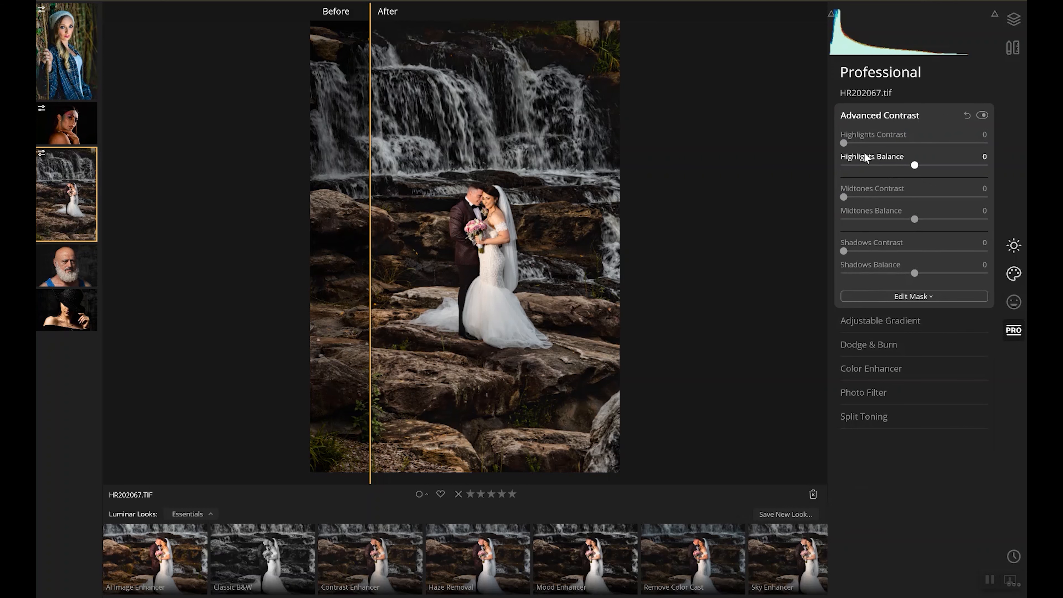
{"action": "left_click", "coordinate": [853, 143]}
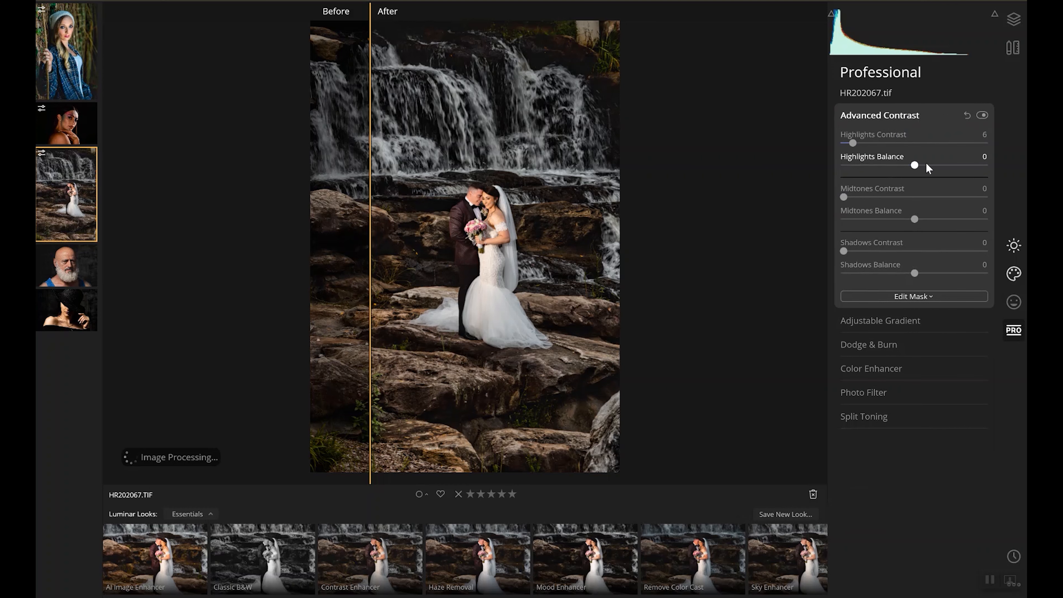
{"action": "left_click", "coordinate": [853, 197]}
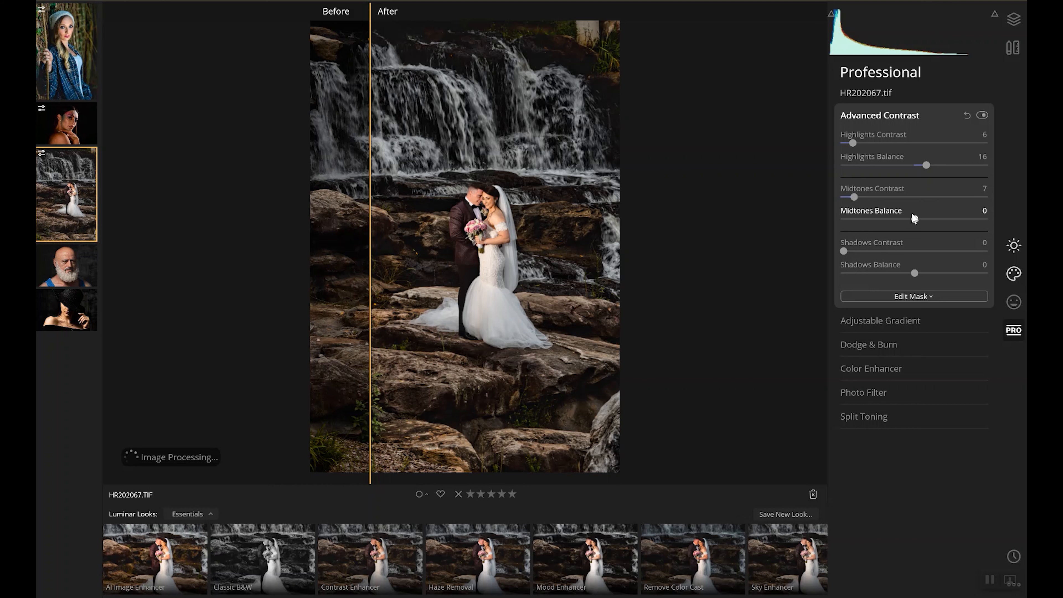
{"action": "left_click", "coordinate": [928, 218]}
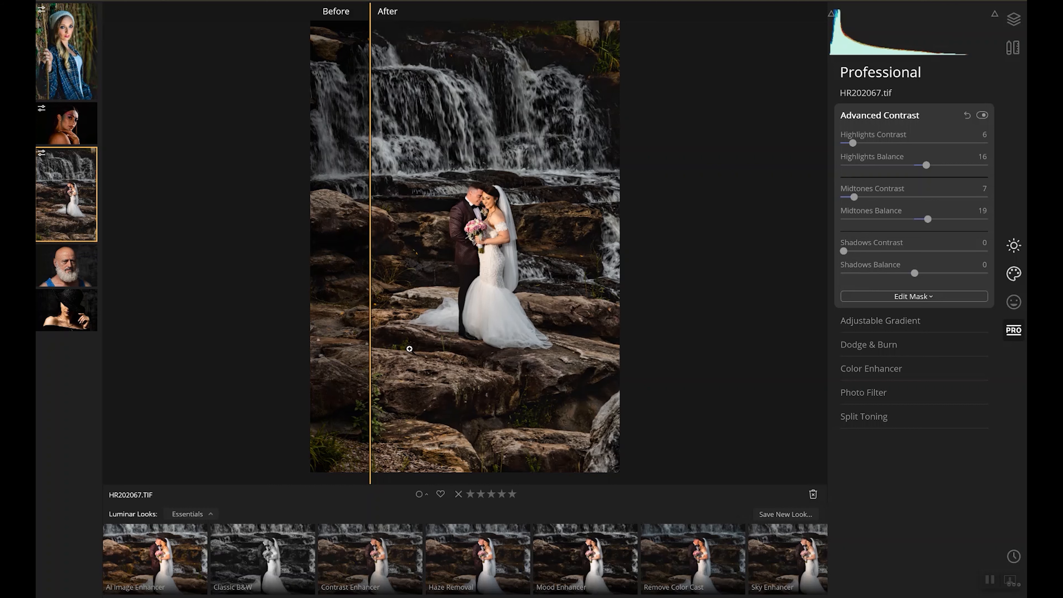
Compare the finished wedding photo with its original, switching the before/after comparison off and on.
{"action": "left_click_drag", "start_coordinate": [371, 341], "coordinate": [238, 344]}
{"action": "key", "text": "semicolon"}
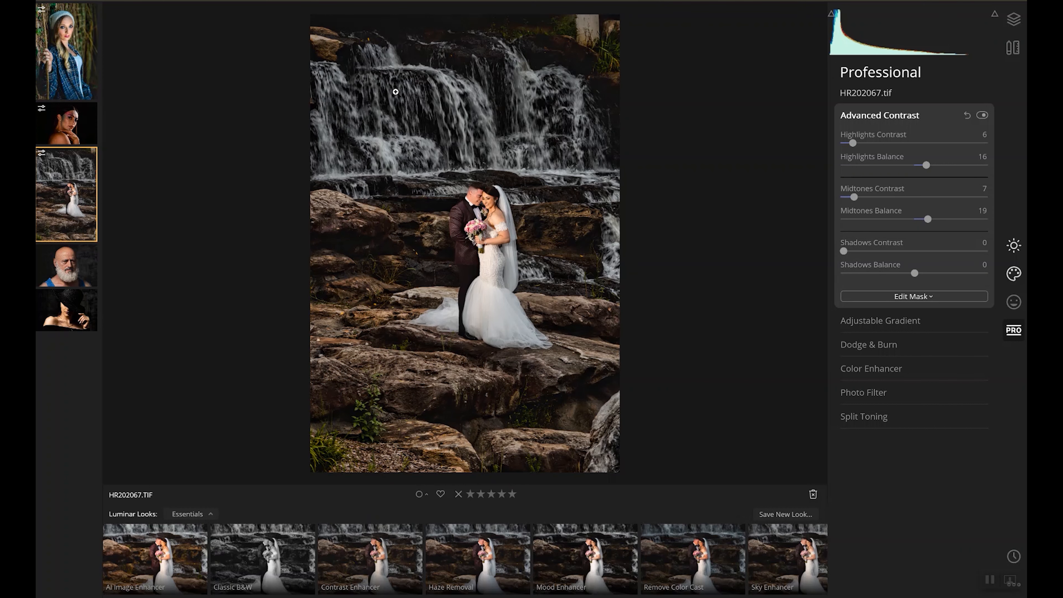
{"action": "key", "text": "semicolon"}
Switch to the bearded man's portrait _DSC1987.tif, set its Smart Contrast to 87 and lower the Highlights slightly.
{"action": "left_click", "coordinate": [78, 266]}
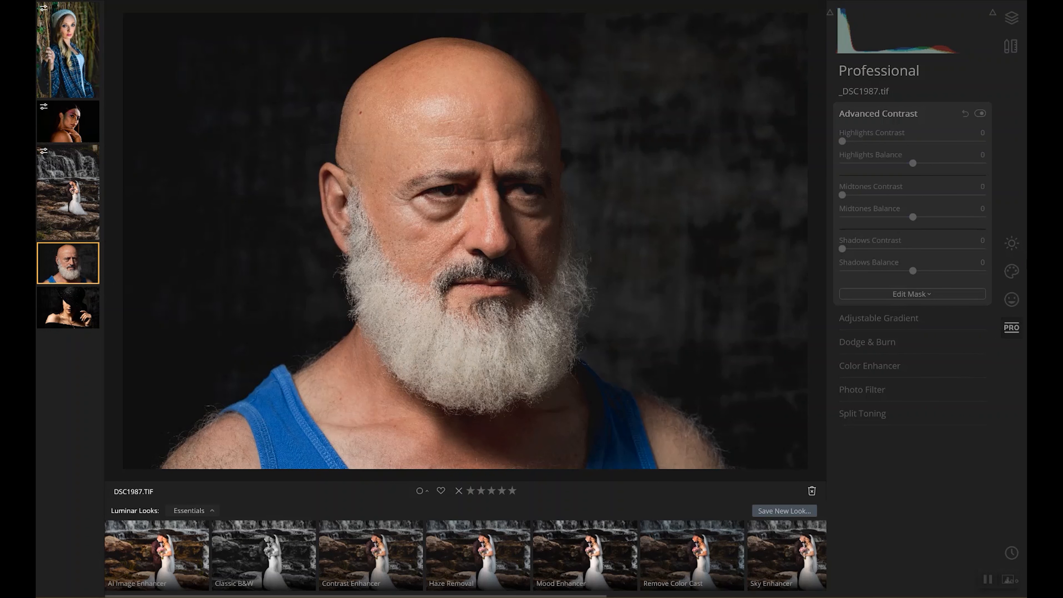
{"action": "left_click", "coordinate": [1011, 244]}
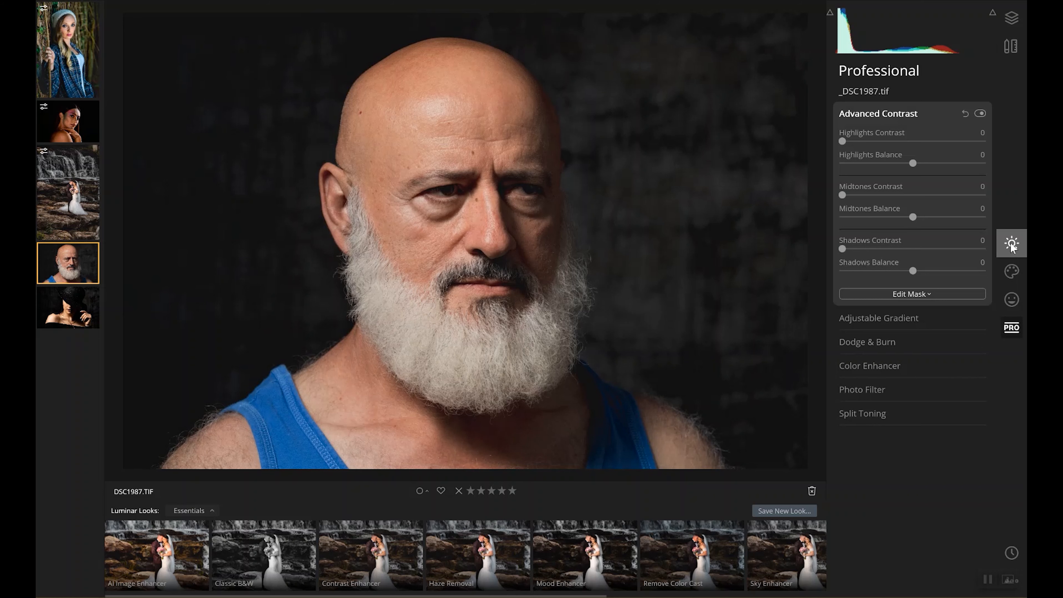
{"action": "left_click", "coordinate": [865, 113]}
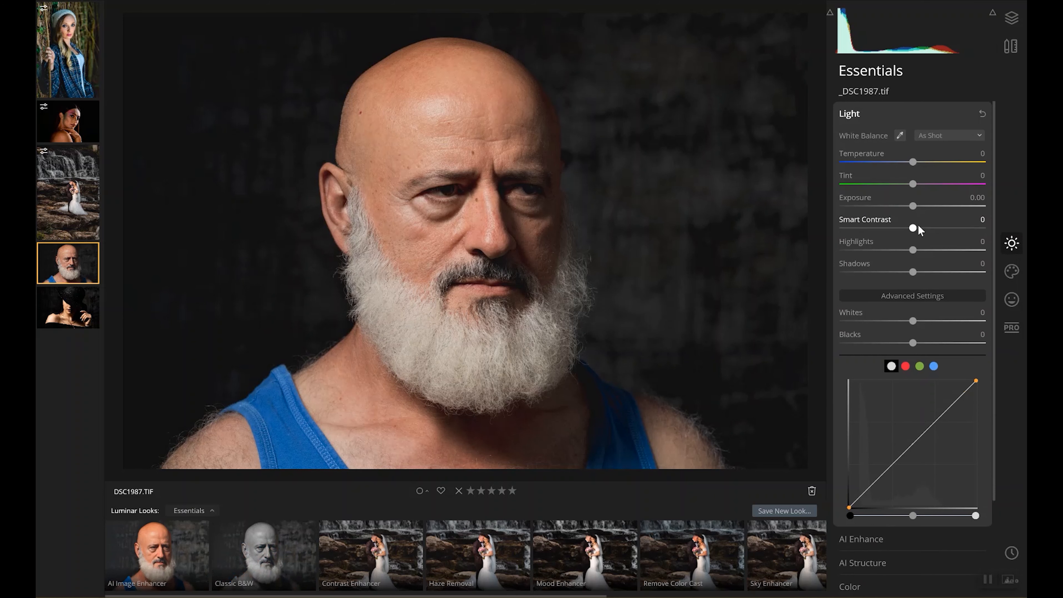
{"action": "left_click", "coordinate": [974, 228]}
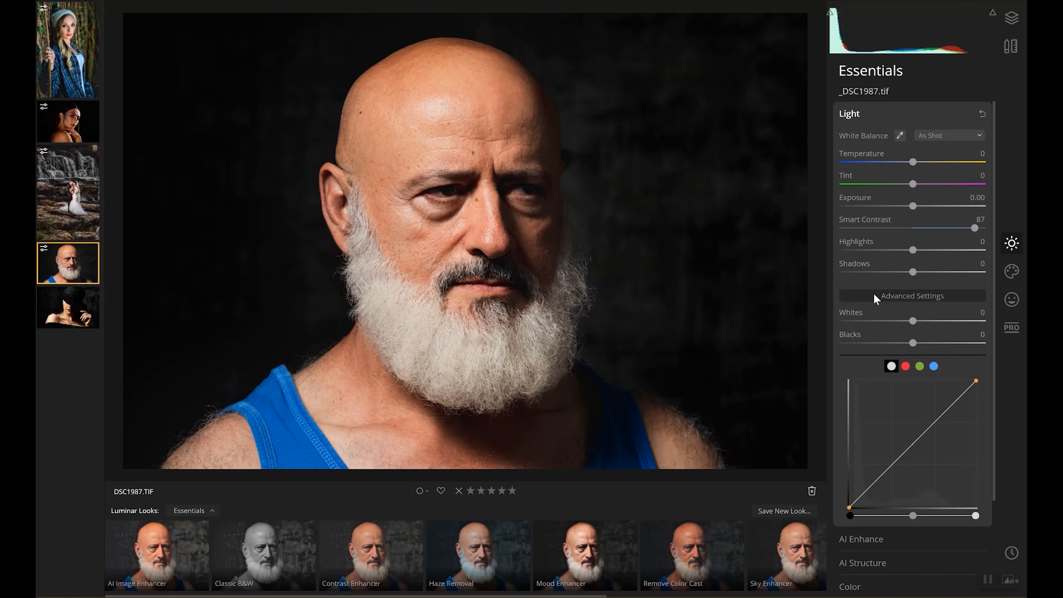
{"action": "left_click_drag", "start_coordinate": [913, 250], "coordinate": [908, 250]}
Set the AI Structure Amount to 30 on the bearded man's portrait.
{"action": "left_click", "coordinate": [879, 541]}
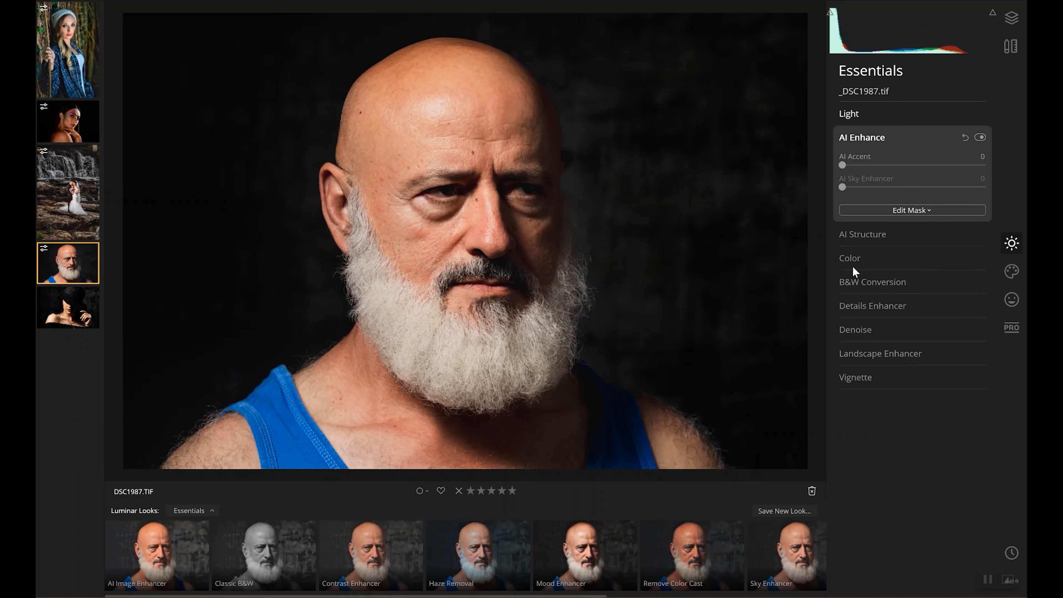
{"action": "left_click", "coordinate": [874, 233]}
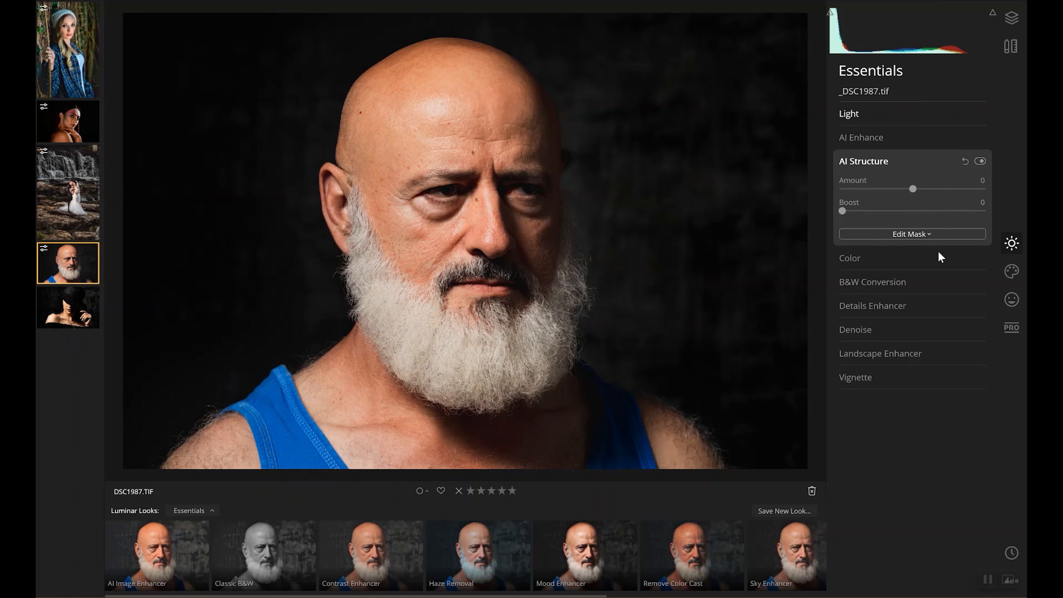
{"action": "left_click_drag", "start_coordinate": [921, 188], "coordinate": [934, 189]}
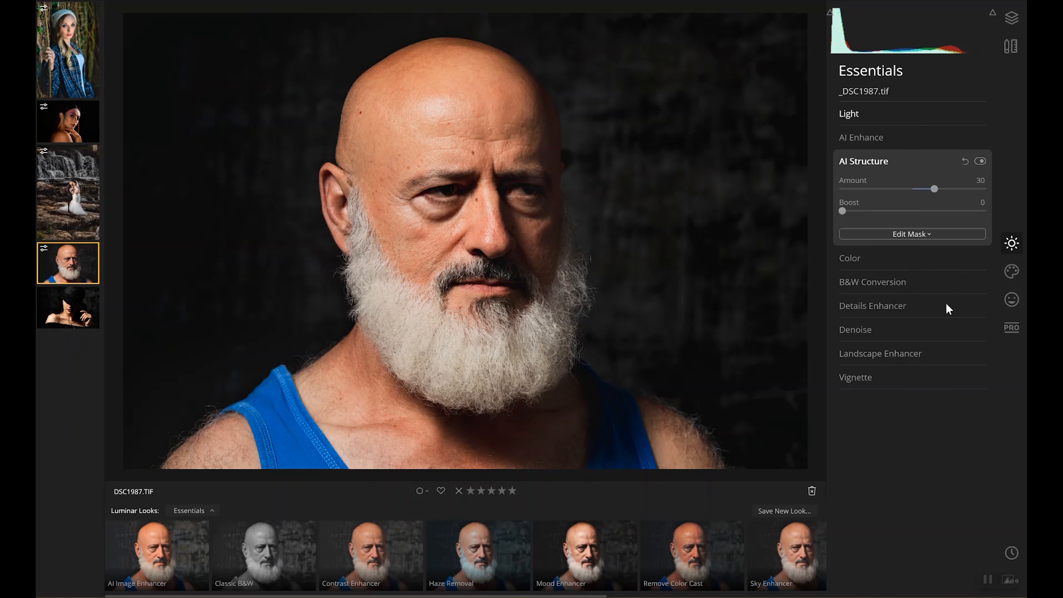
Apply the Dramatic effect to the man's portrait with an Amount of 13.
{"action": "left_click", "coordinate": [1016, 272]}
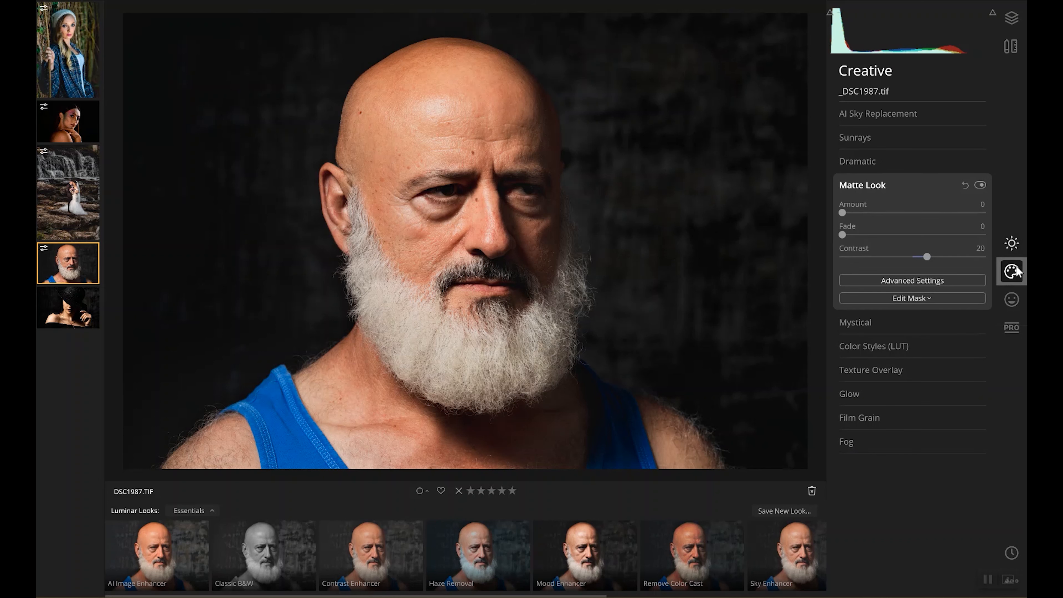
{"action": "left_click", "coordinate": [869, 163]}
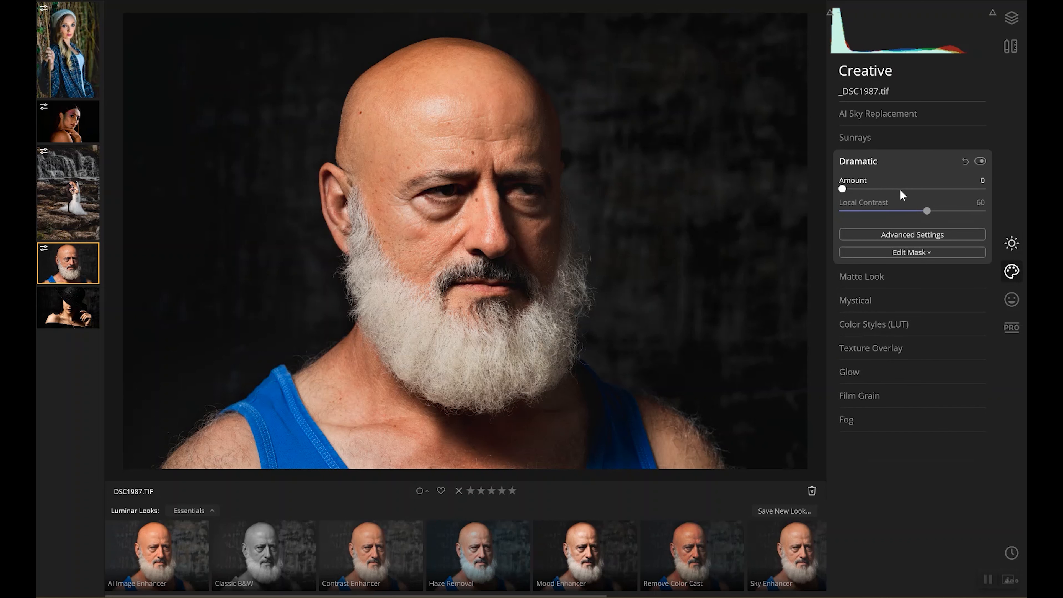
{"action": "left_click", "coordinate": [859, 189]}
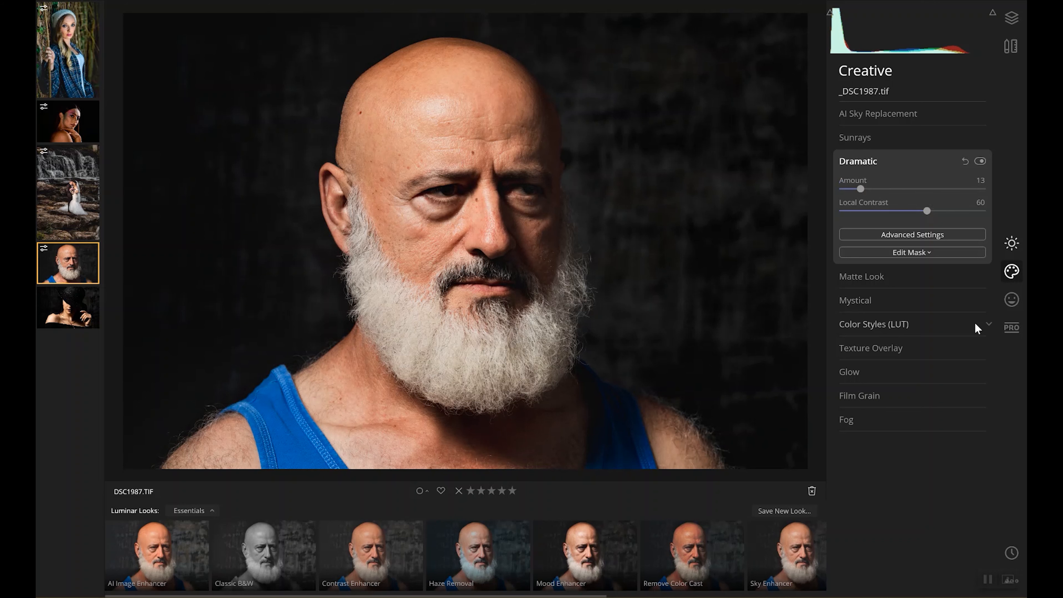
Enable AI Skin Defects Removal in AI Skin Enhancer and check its effect by turning the tool off and on.
{"action": "left_click", "coordinate": [1011, 300]}
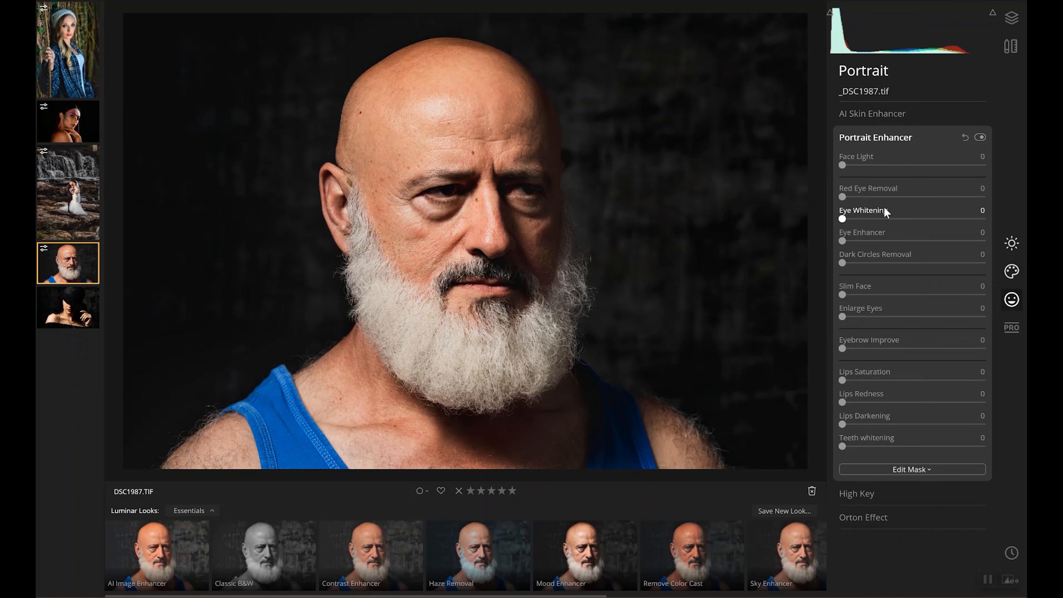
{"action": "left_click", "coordinate": [871, 113]}
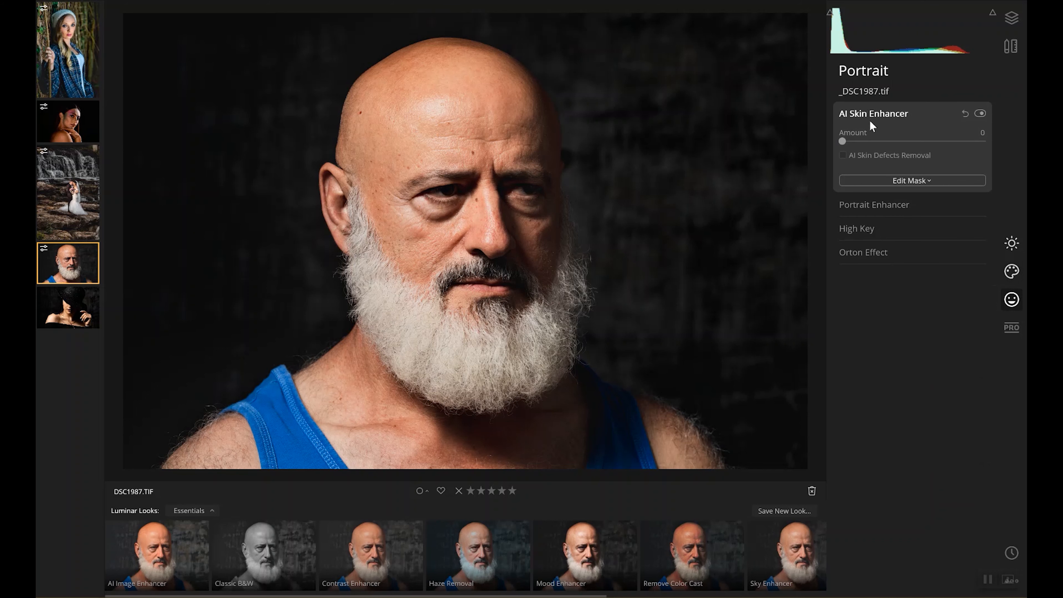
{"action": "left_click", "coordinate": [860, 156]}
{"action": "left_click", "coordinate": [981, 114]}
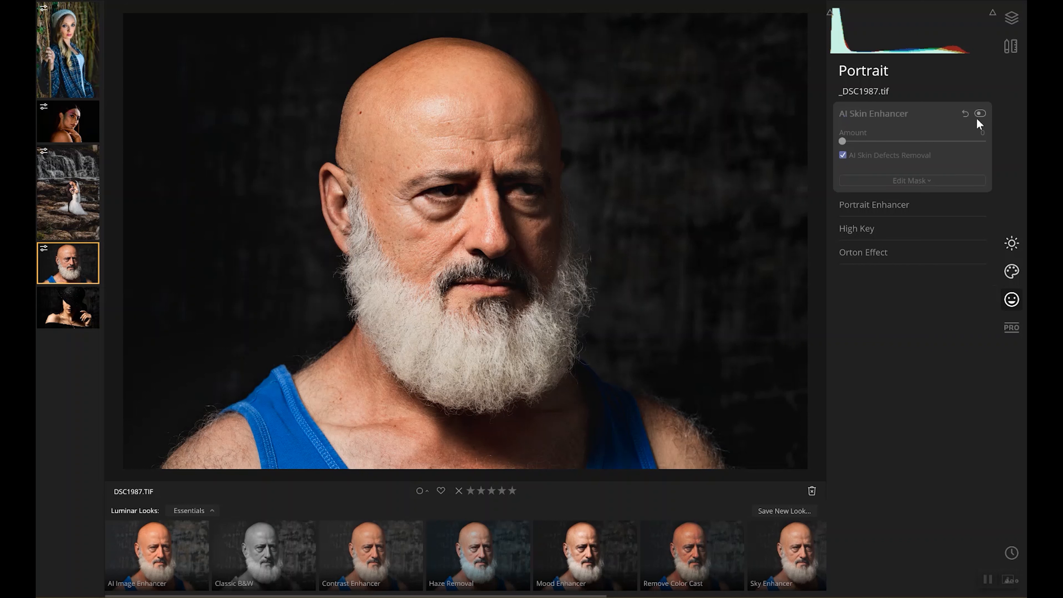
{"action": "left_click", "coordinate": [980, 113]}
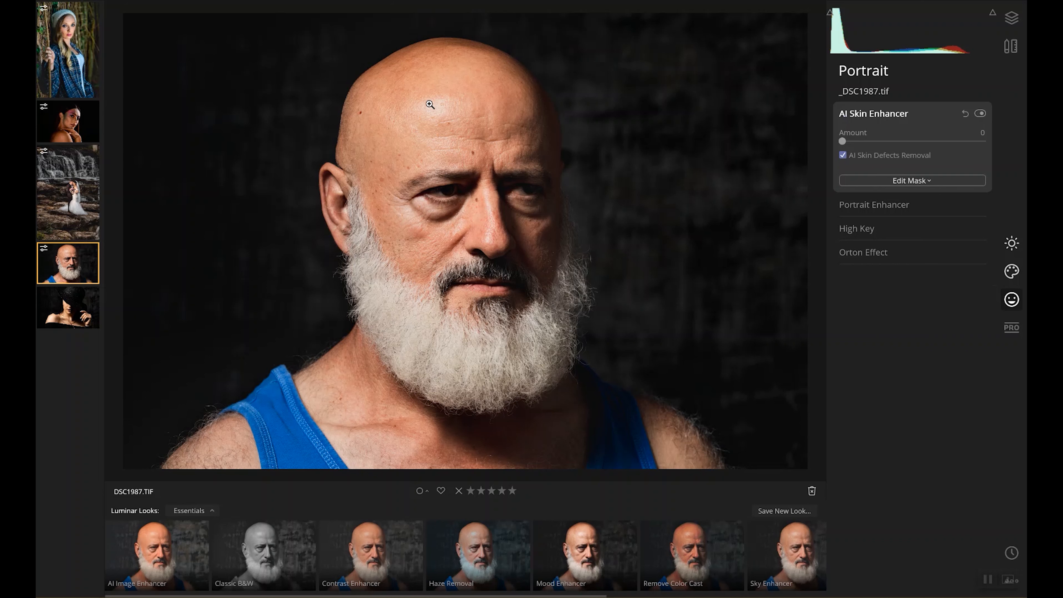
Compare the man's edited portrait with the original by sweeping the before/after divider across the whole image and back.
{"action": "key", "text": "backslash"}
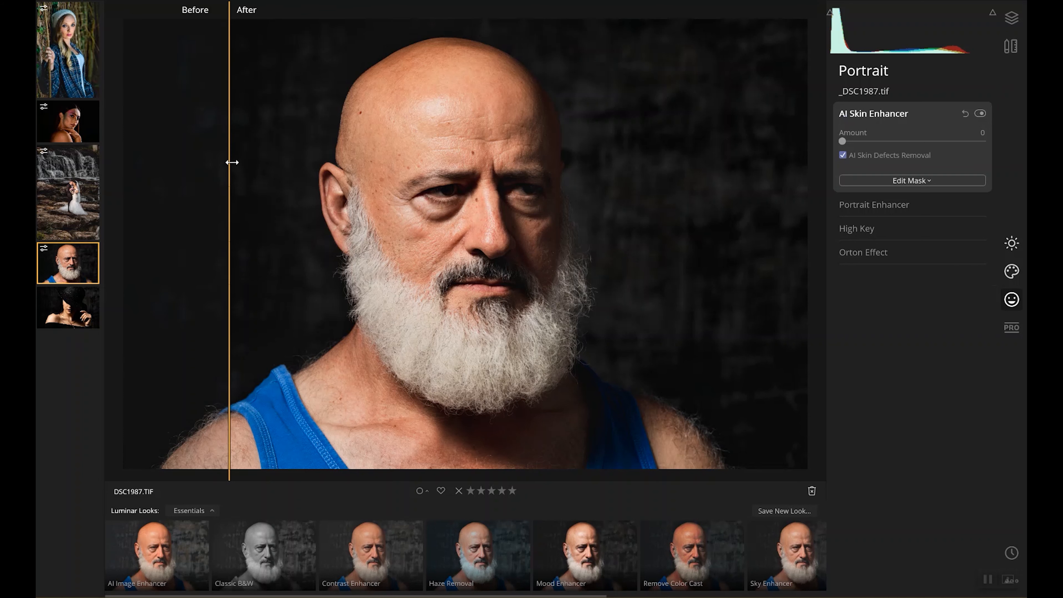
{"action": "left_click_drag", "start_coordinate": [230, 162], "coordinate": [807, 151]}
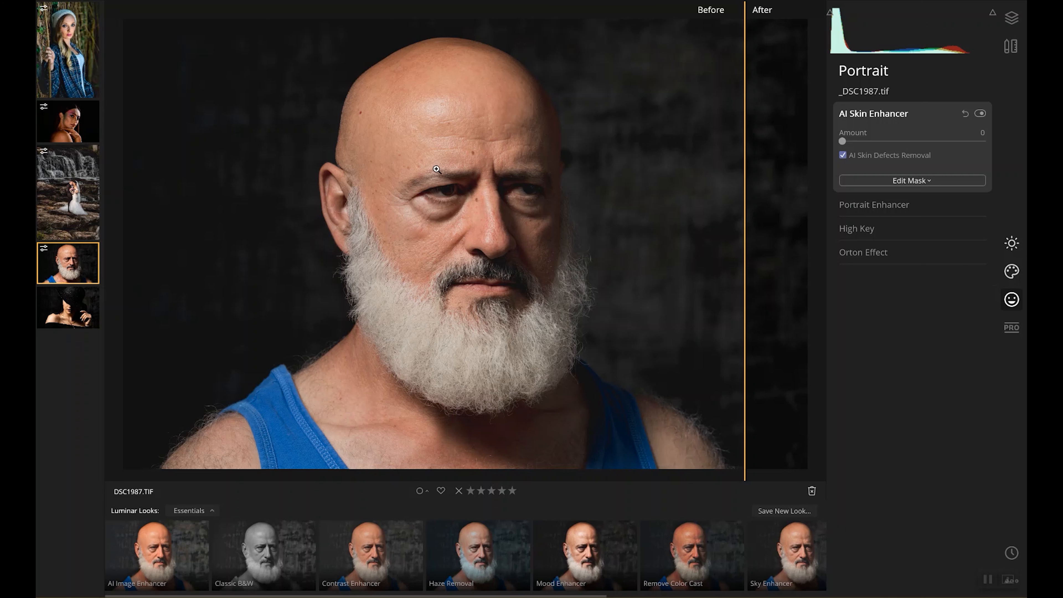
{"action": "left_click_drag", "start_coordinate": [749, 176], "coordinate": [183, 305]}
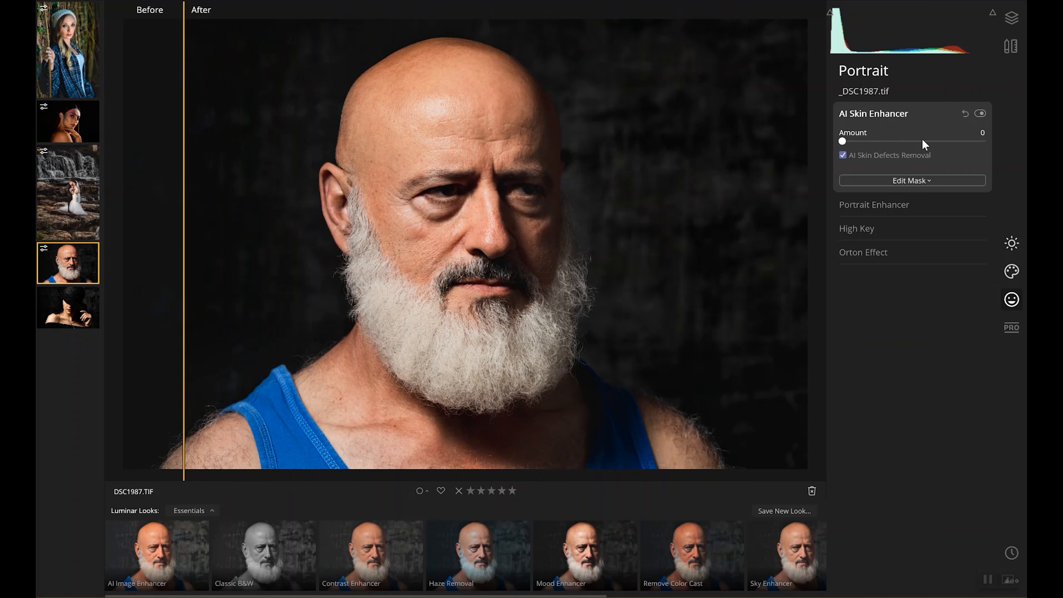
In Portrait Enhancer, set Eye Whitening to 33, Eye Enhancer to 26 and Dark Circles Removal to 74 on the bearded man's portrait.
{"action": "left_click", "coordinate": [896, 204]}
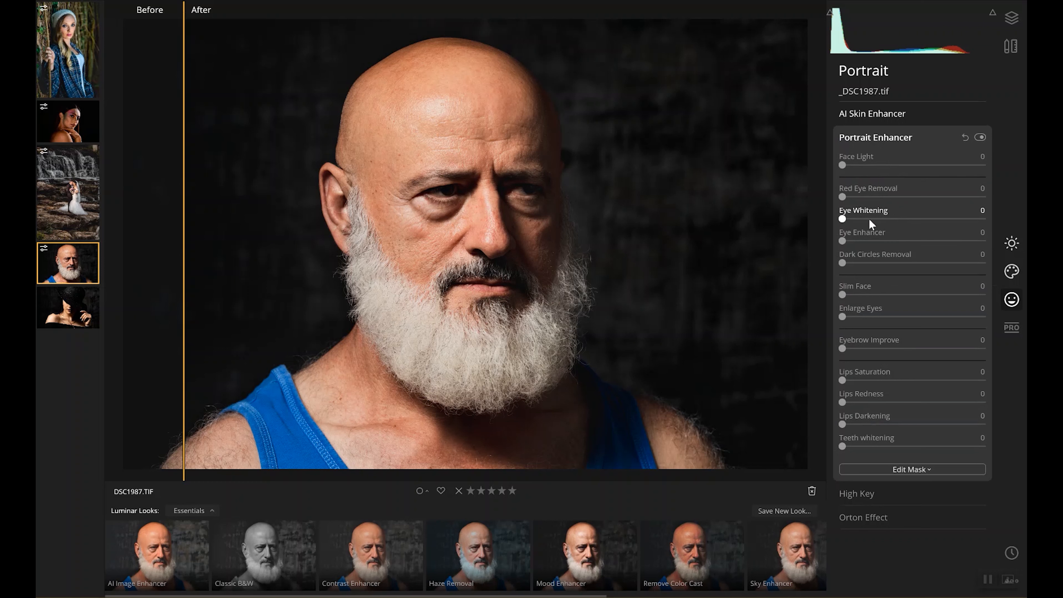
{"action": "left_click_drag", "start_coordinate": [870, 219], "coordinate": [875, 219]}
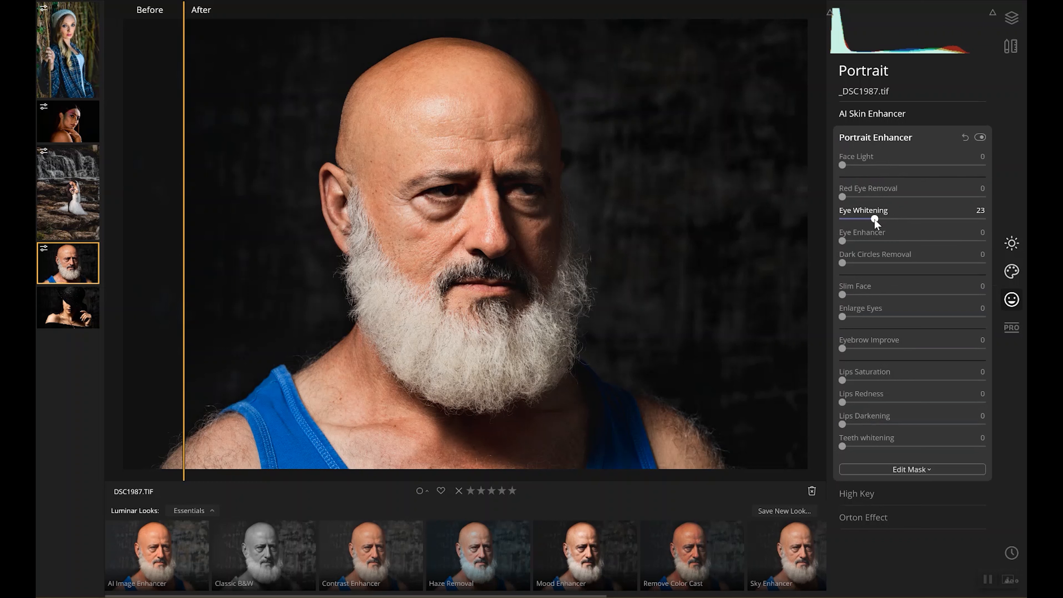
{"action": "left_click", "coordinate": [878, 241]}
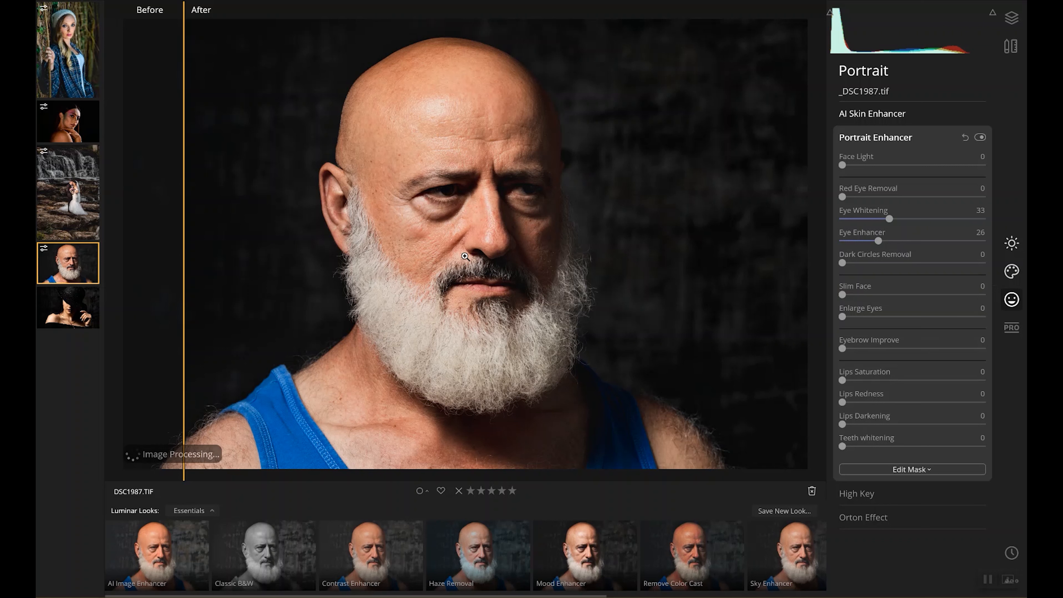
{"action": "left_click", "coordinate": [946, 263]}
{"action": "left_click_drag", "start_coordinate": [180, 241], "coordinate": [147, 252]}
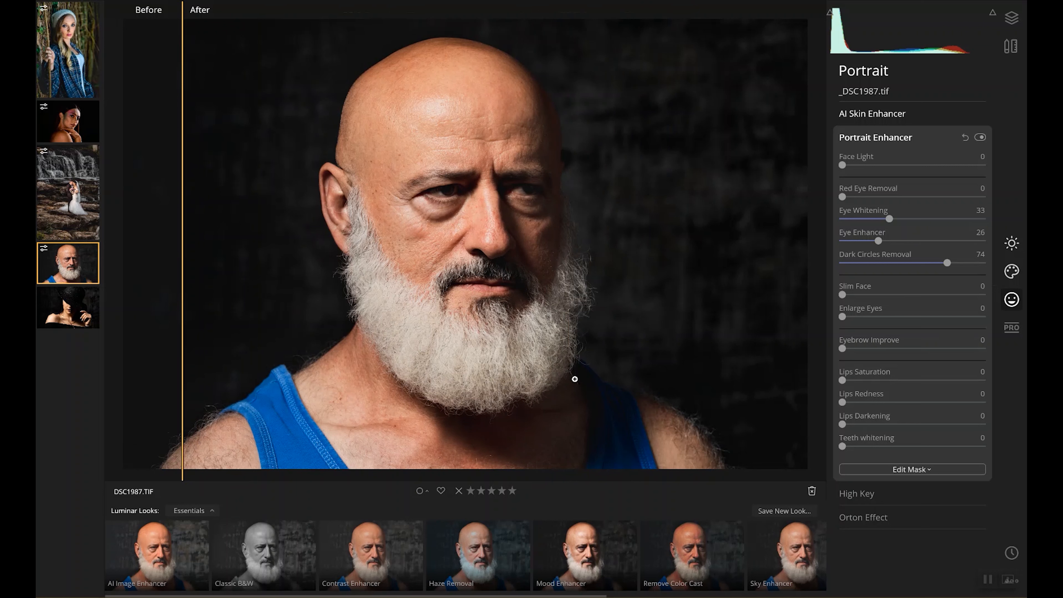
Set Advanced Contrast to Highlights Contrast 13, Highlights Balance 21, Midtones Contrast 13 and Midtones Balance 23, and compare the man's portrait with the original.
{"action": "left_click", "coordinate": [1011, 331]}
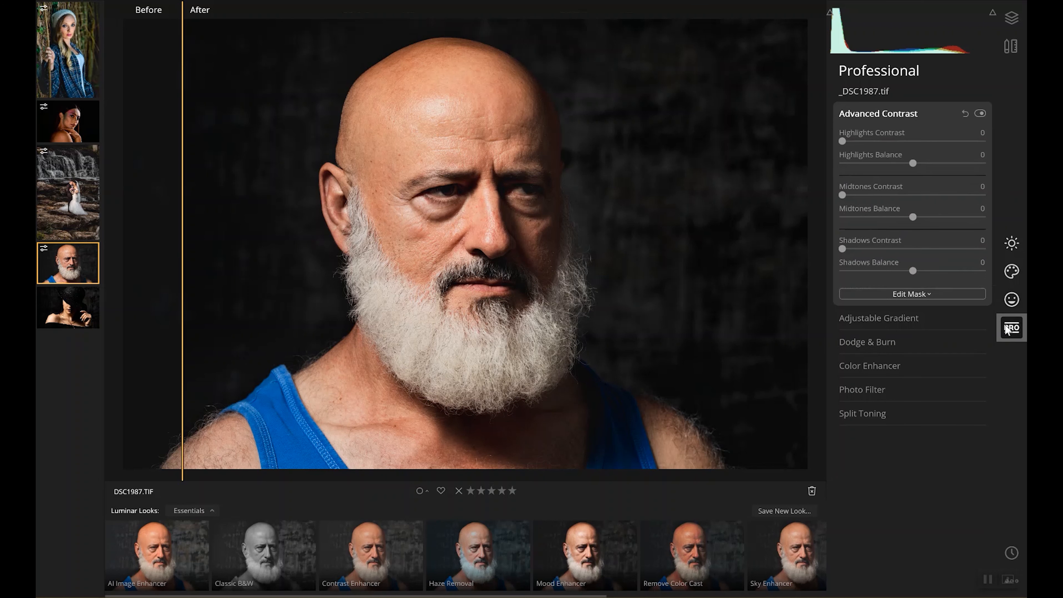
{"action": "left_click", "coordinate": [860, 142]}
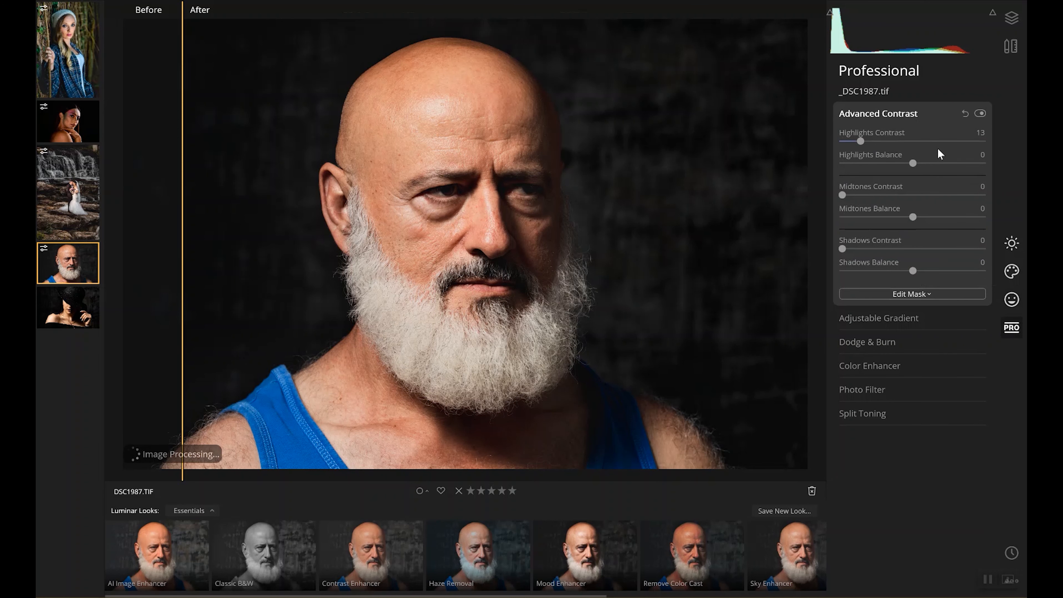
{"action": "left_click", "coordinate": [928, 163]}
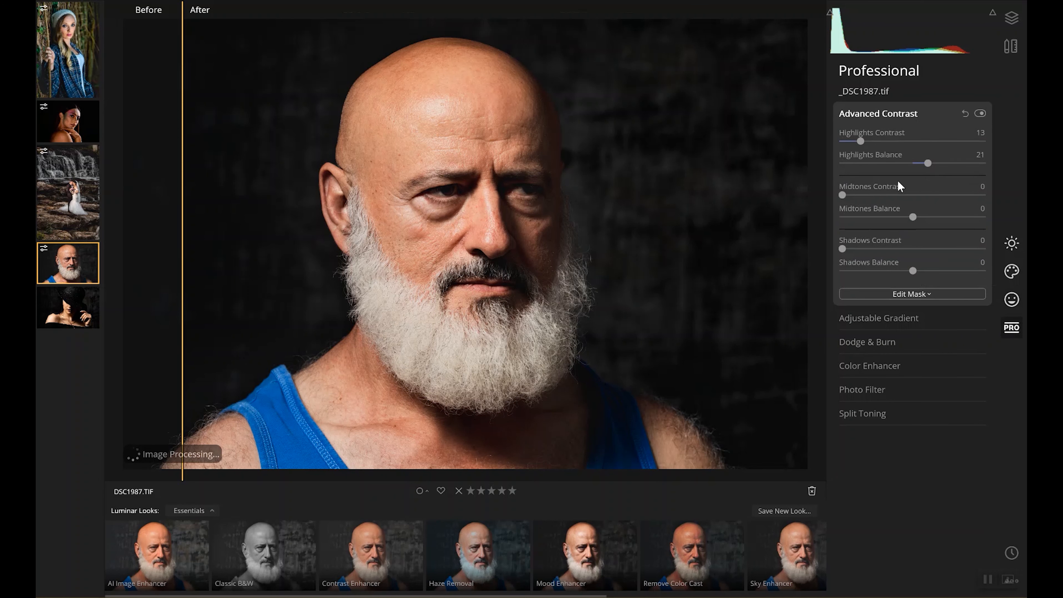
{"action": "left_click", "coordinate": [860, 195]}
{"action": "left_click", "coordinate": [929, 217]}
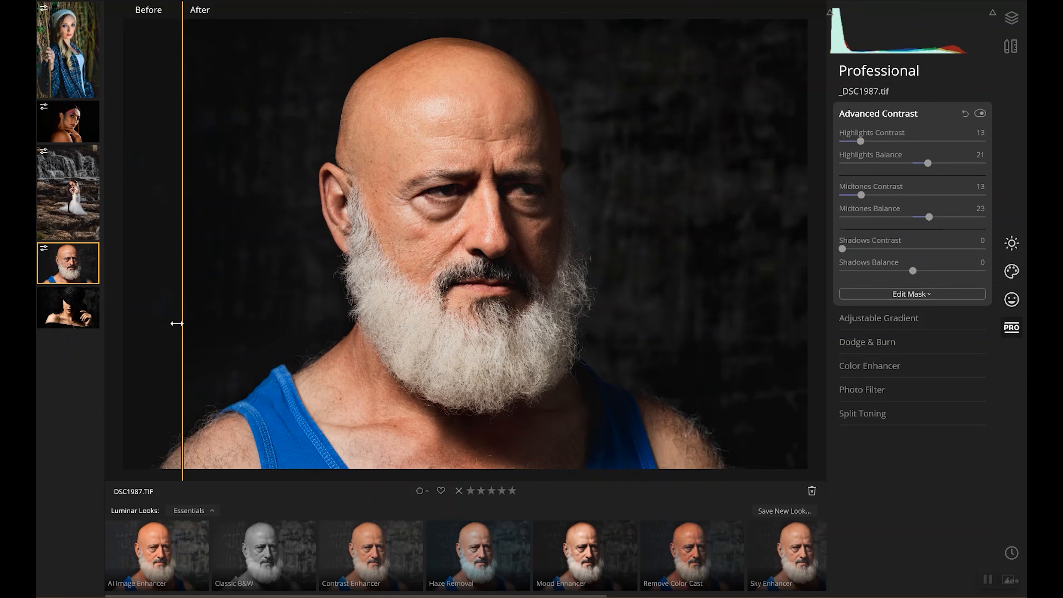
{"action": "left_click_drag", "start_coordinate": [177, 324], "coordinate": [624, 252]}
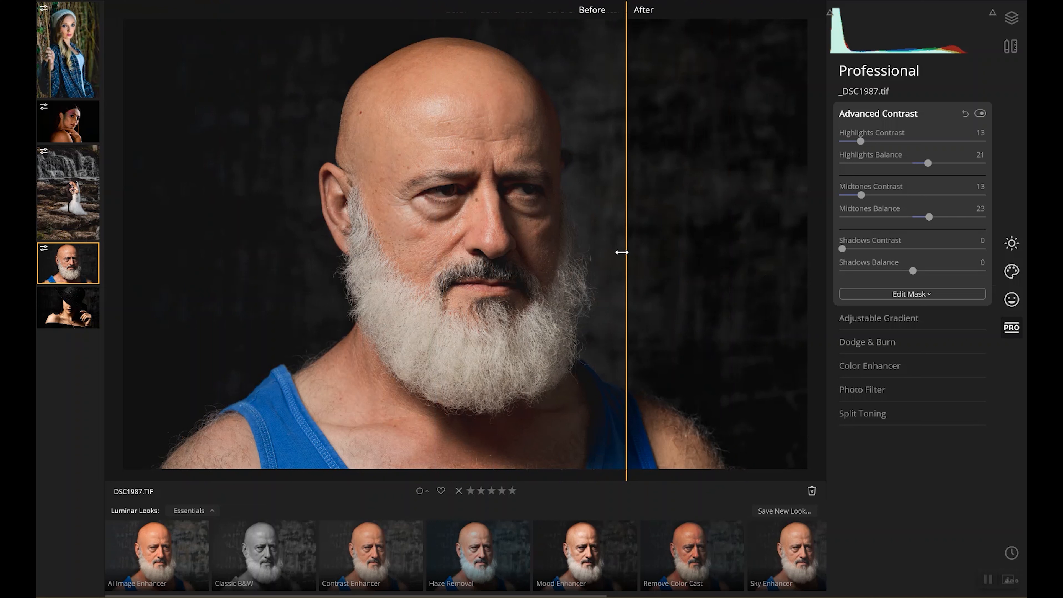
{"action": "left_click_drag", "start_coordinate": [622, 252], "coordinate": [114, 251]}
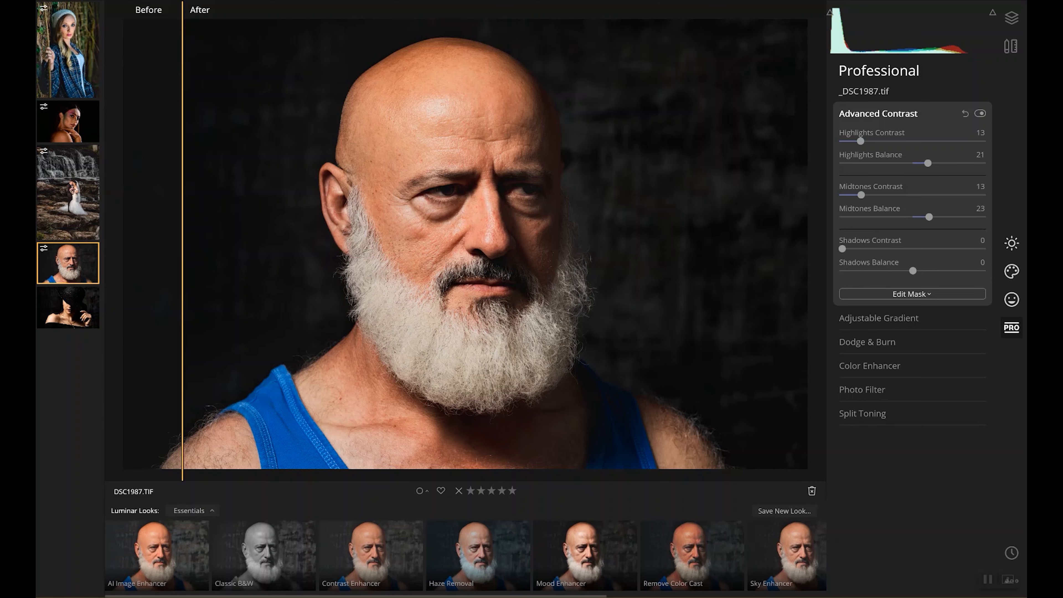
Open the portrait of the woman in the black hat and set its Light adjustments to Smart Contrast 12 and Highlights -3.
{"action": "left_click", "coordinate": [54, 322]}
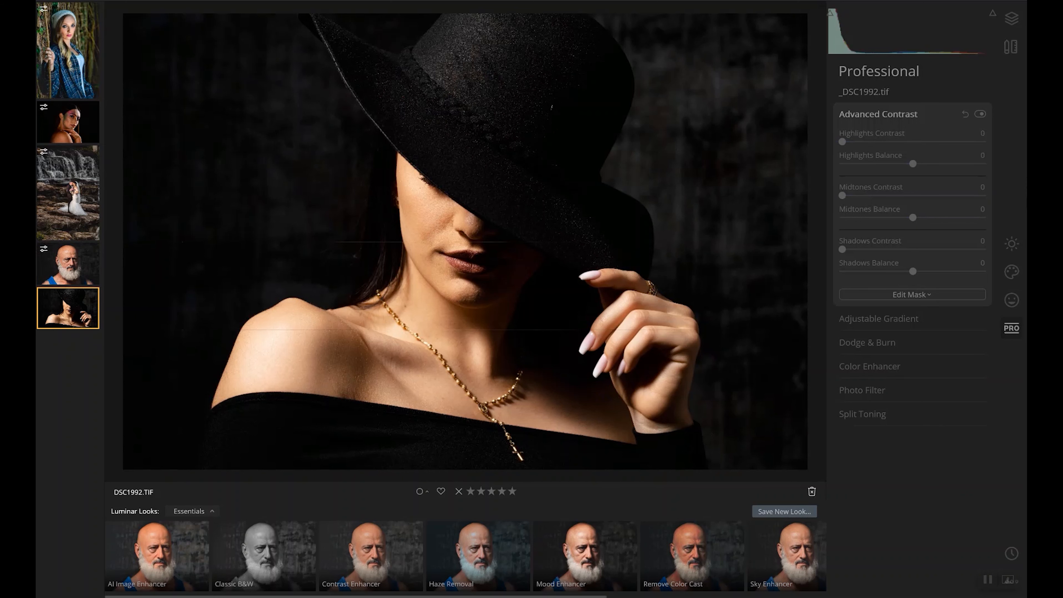
{"action": "left_click", "coordinate": [1011, 245]}
{"action": "left_click", "coordinate": [869, 114]}
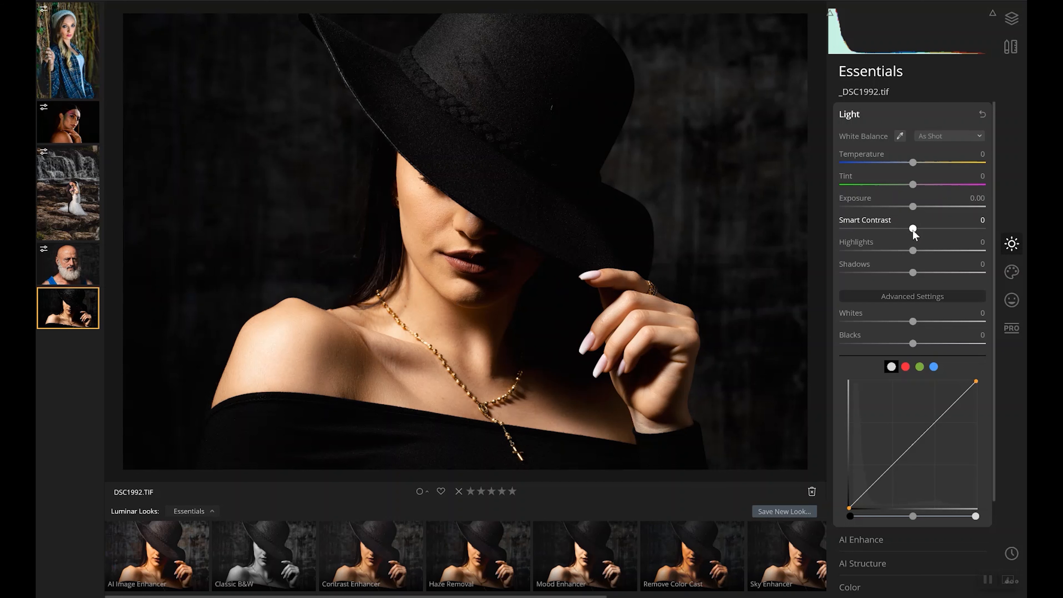
{"action": "left_click", "coordinate": [922, 229]}
{"action": "left_click_drag", "start_coordinate": [922, 234], "coordinate": [911, 252]}
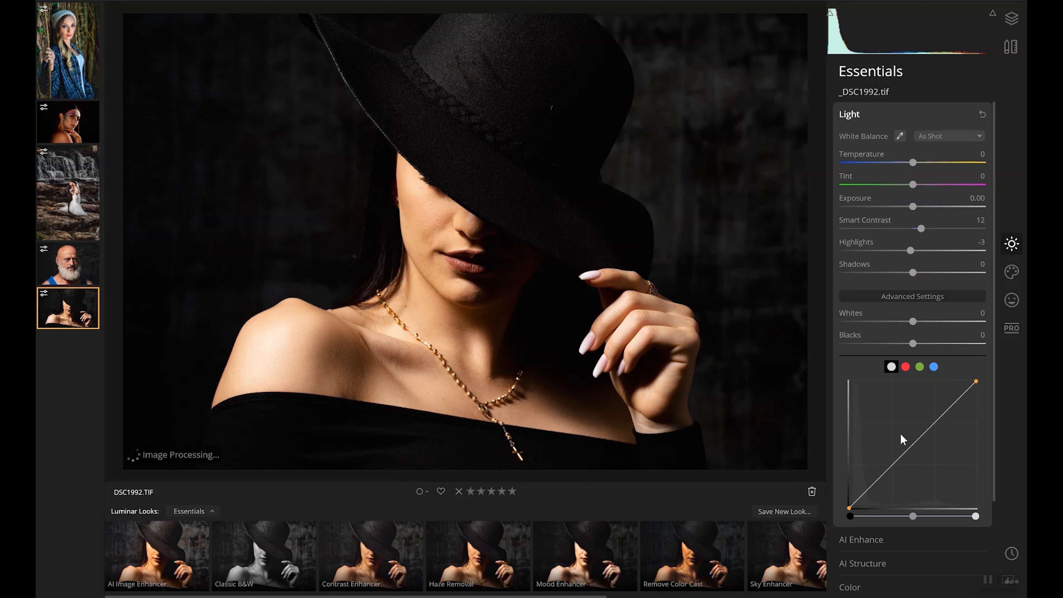
Set AI Accent to 21 and the AI Structure Amount to 19 on the hat portrait.
{"action": "scroll", "coordinate": [900, 435], "scroll_direction": "down", "scroll_amount": 2}
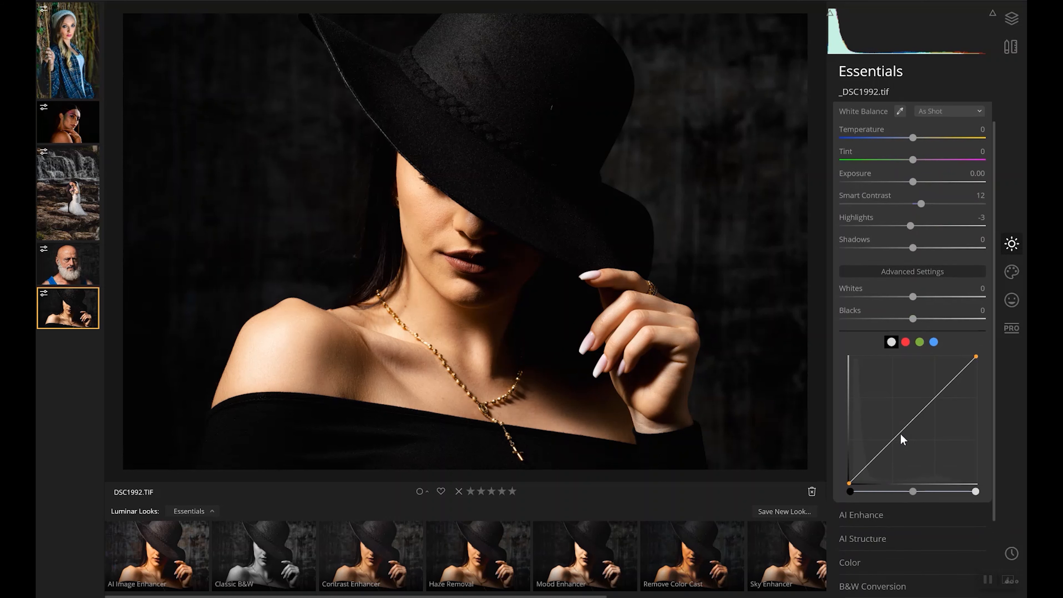
{"action": "left_click", "coordinate": [883, 509]}
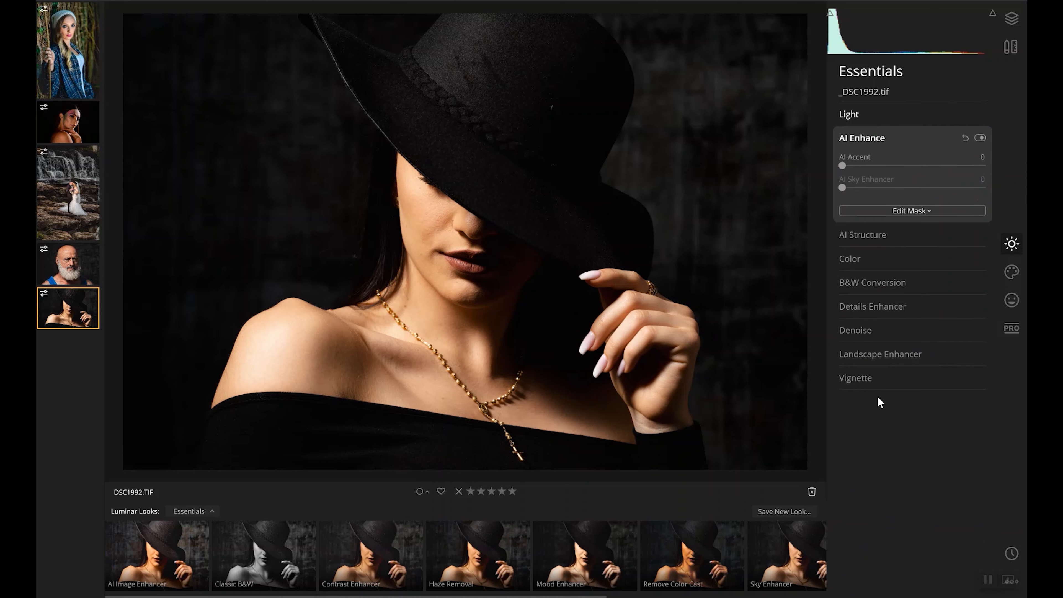
{"action": "left_click", "coordinate": [871, 165]}
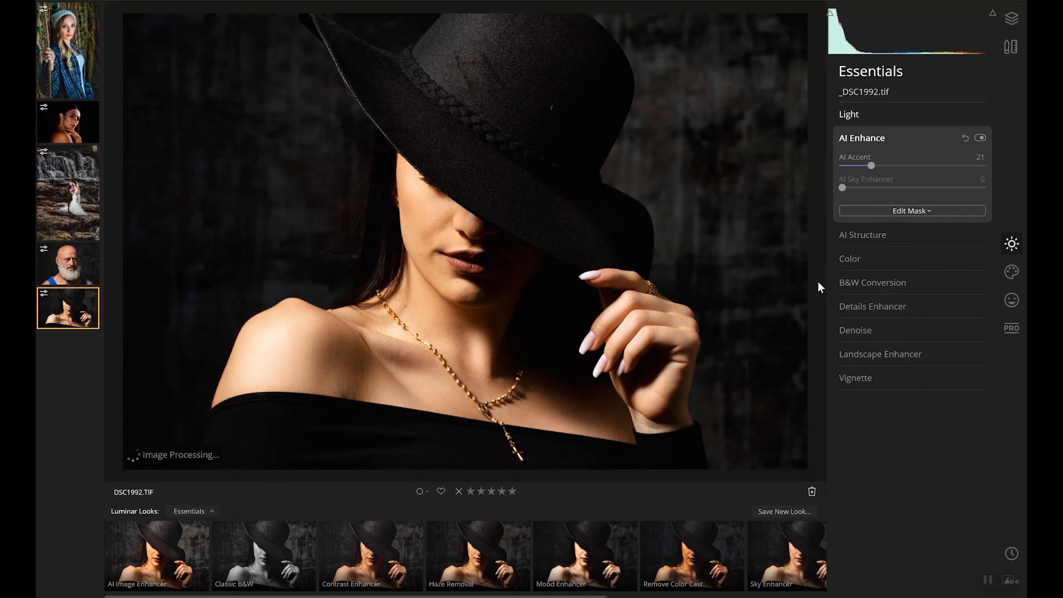
{"action": "left_click", "coordinate": [868, 234]}
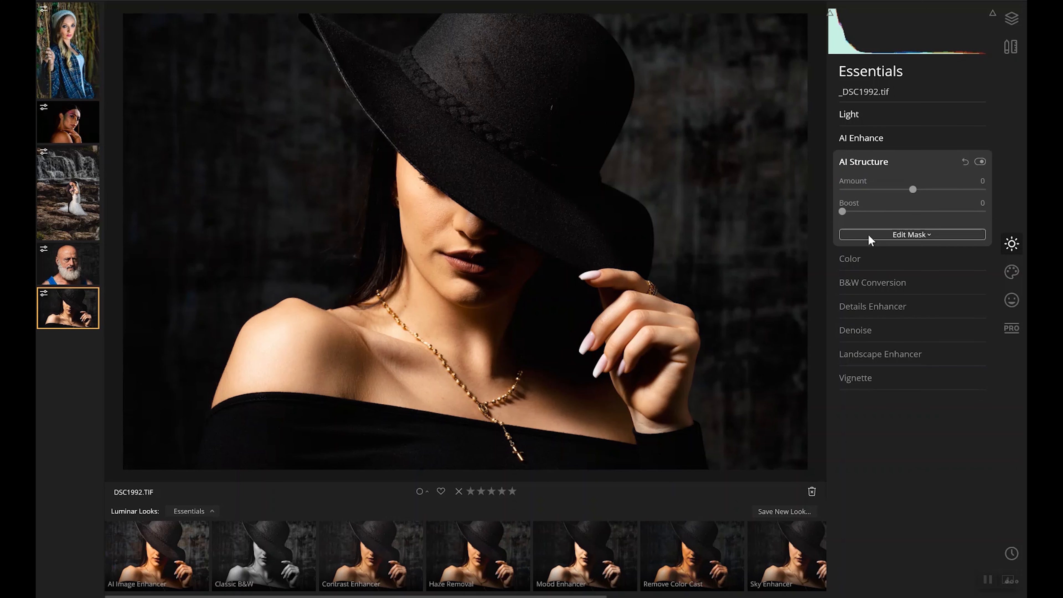
{"action": "left_click", "coordinate": [927, 190]}
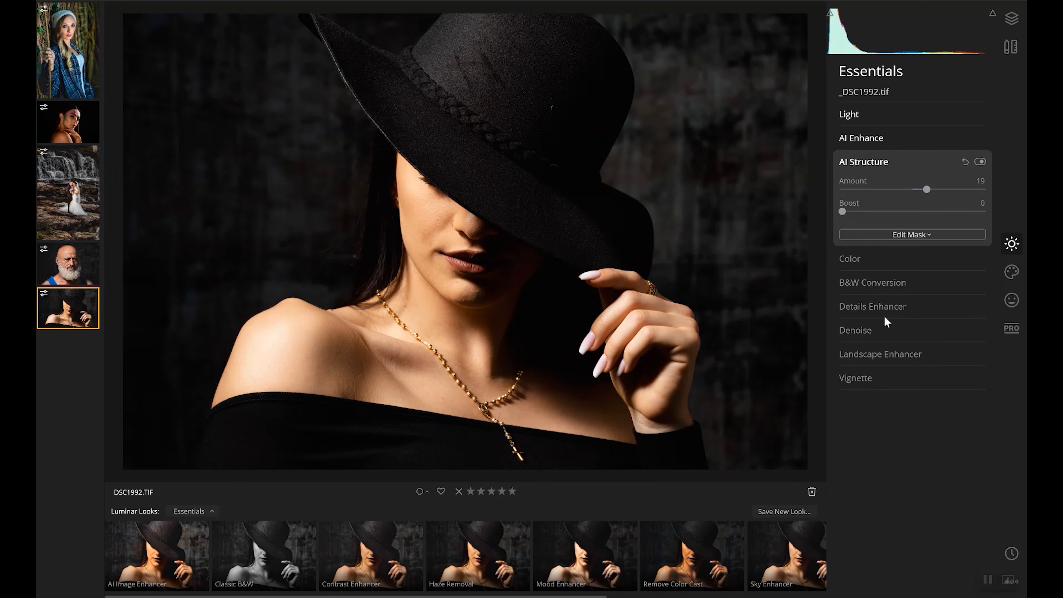
Slightly reduce the hat portrait's color Saturation and set Small Details to 6 and Sharpen to 4 in Details Enhancer.
{"action": "left_click", "coordinate": [863, 263]}
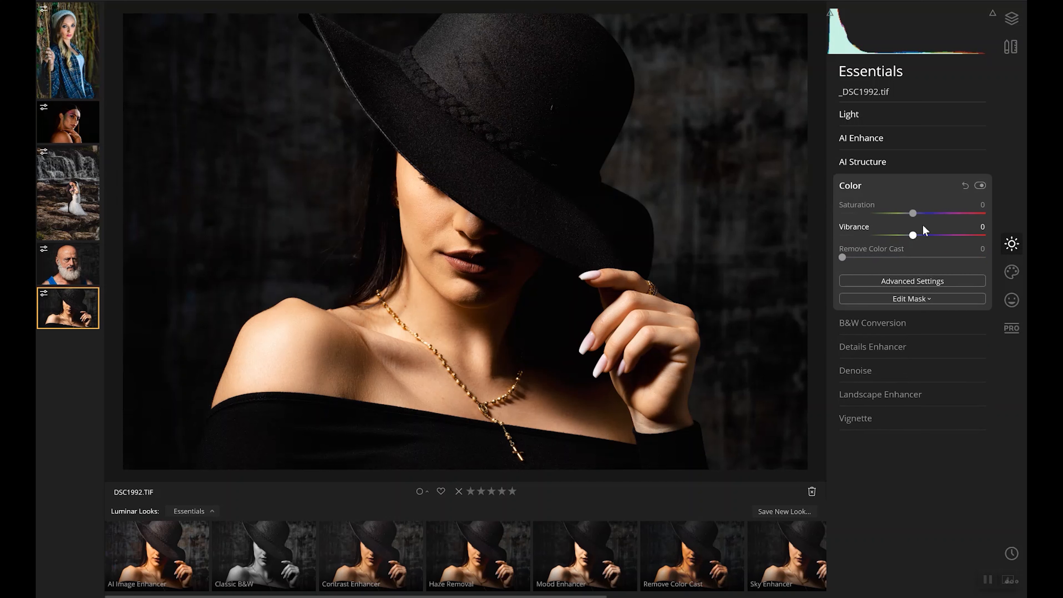
{"action": "left_click", "coordinate": [905, 213]}
{"action": "left_click", "coordinate": [886, 348]}
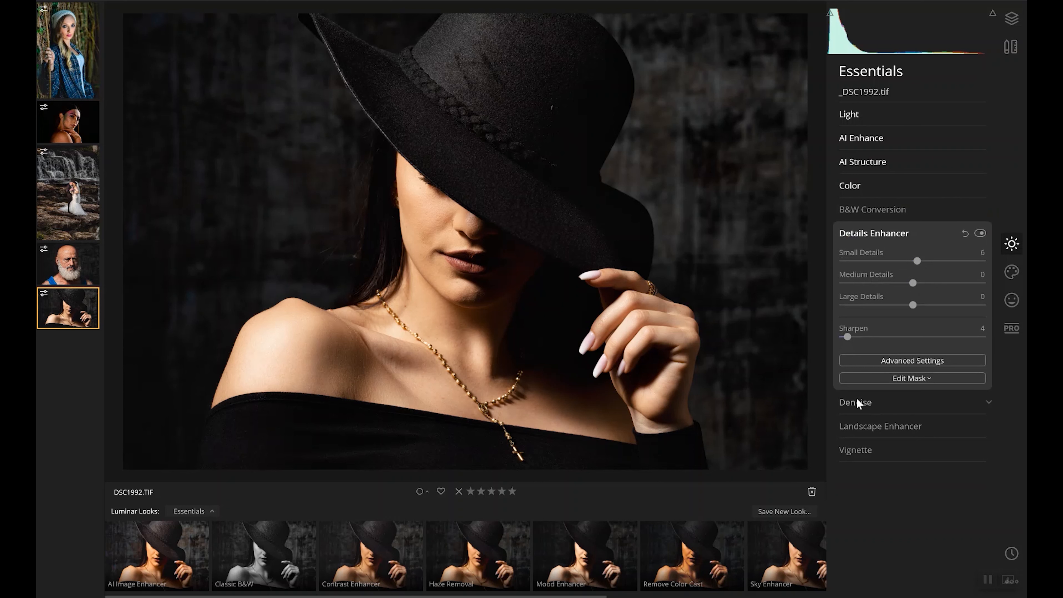
Apply the Matte Look effect to the hat portrait with an Amount of 9 and a Fade of 5.
{"action": "left_click", "coordinate": [1012, 284]}
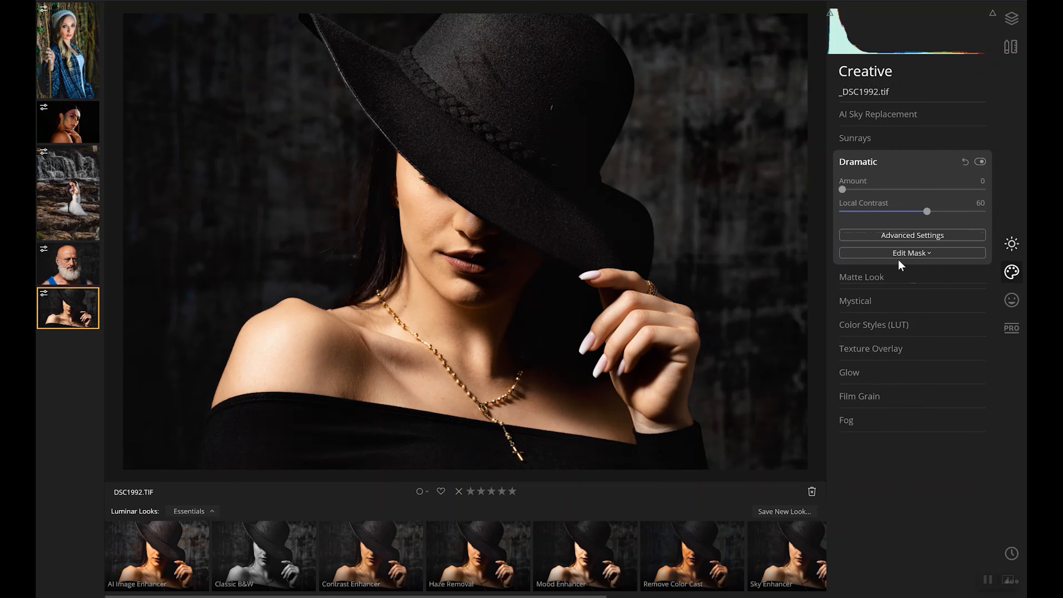
{"action": "left_click", "coordinate": [848, 272]}
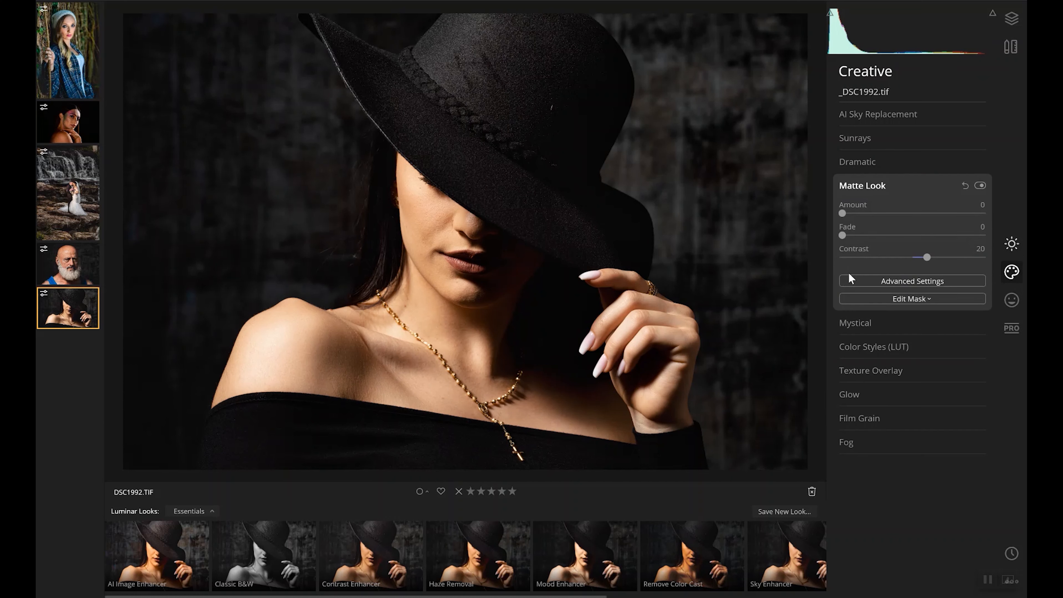
{"action": "left_click", "coordinate": [855, 213]}
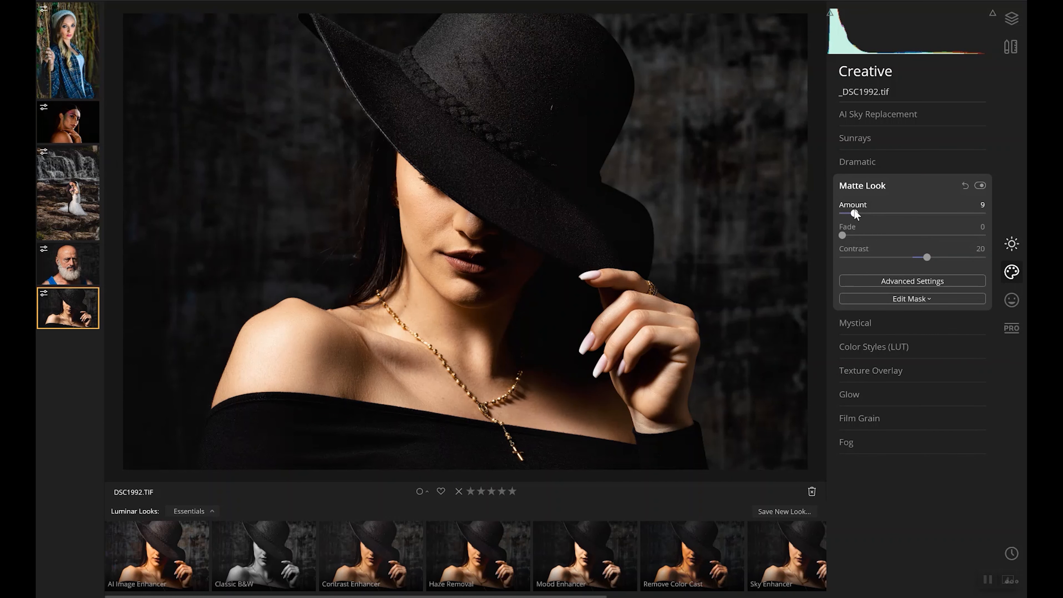
{"action": "left_click", "coordinate": [849, 235]}
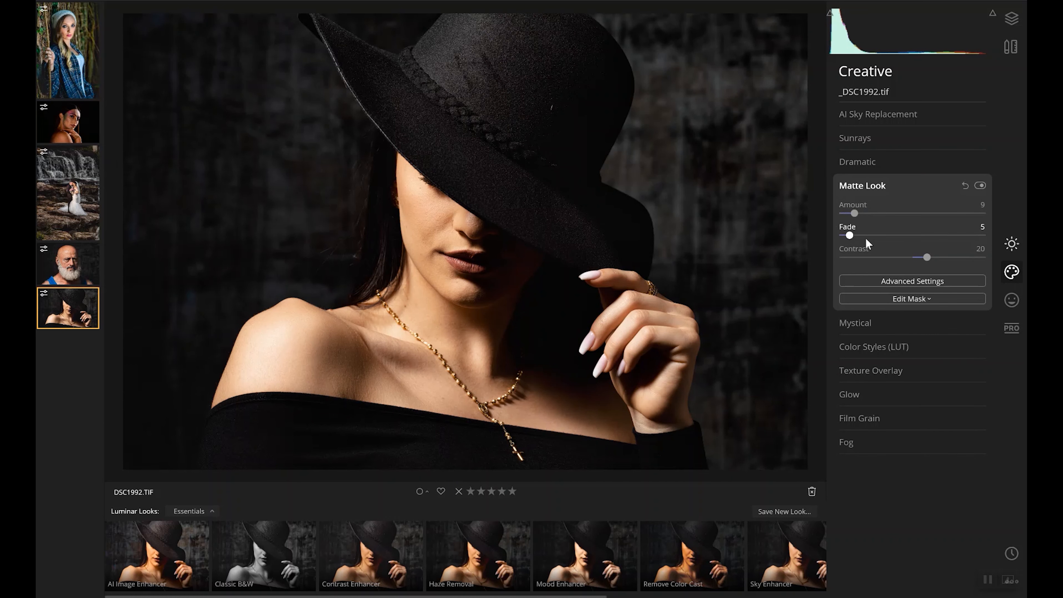
Enable AI Skin Defects Removal in AI Skin Enhancer on the hat portrait and open the before/after comparison.
{"action": "left_click", "coordinate": [1009, 304]}
{"action": "left_click", "coordinate": [866, 112]}
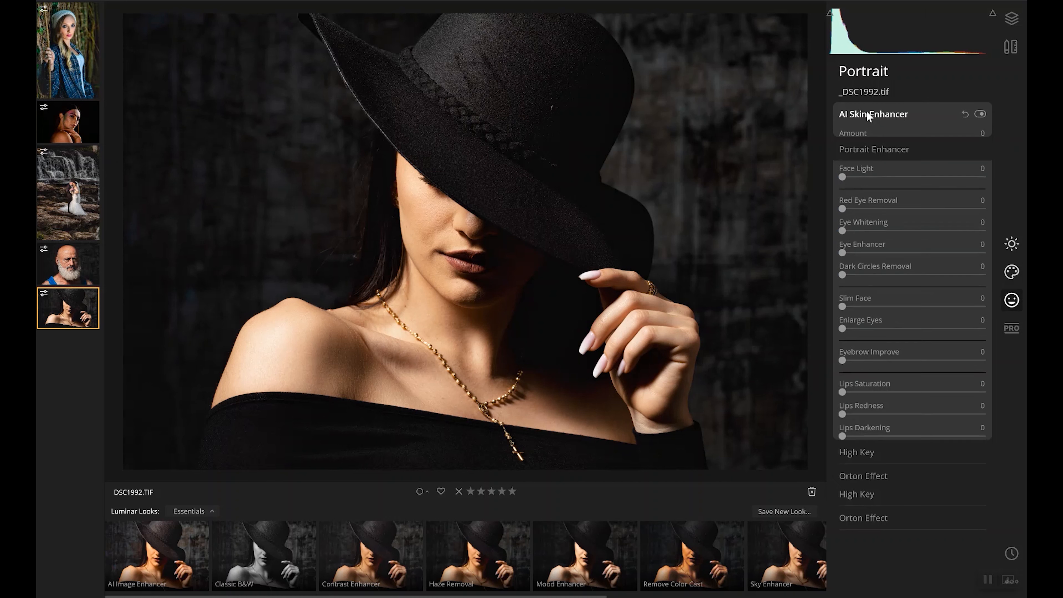
{"action": "left_click", "coordinate": [864, 156]}
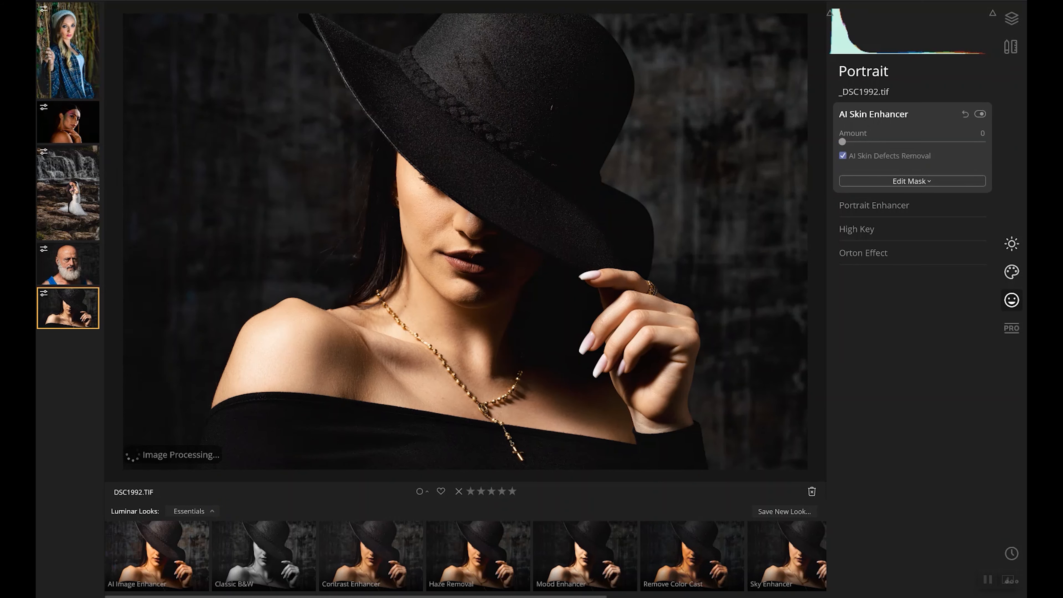
{"action": "key", "text": "backslash"}
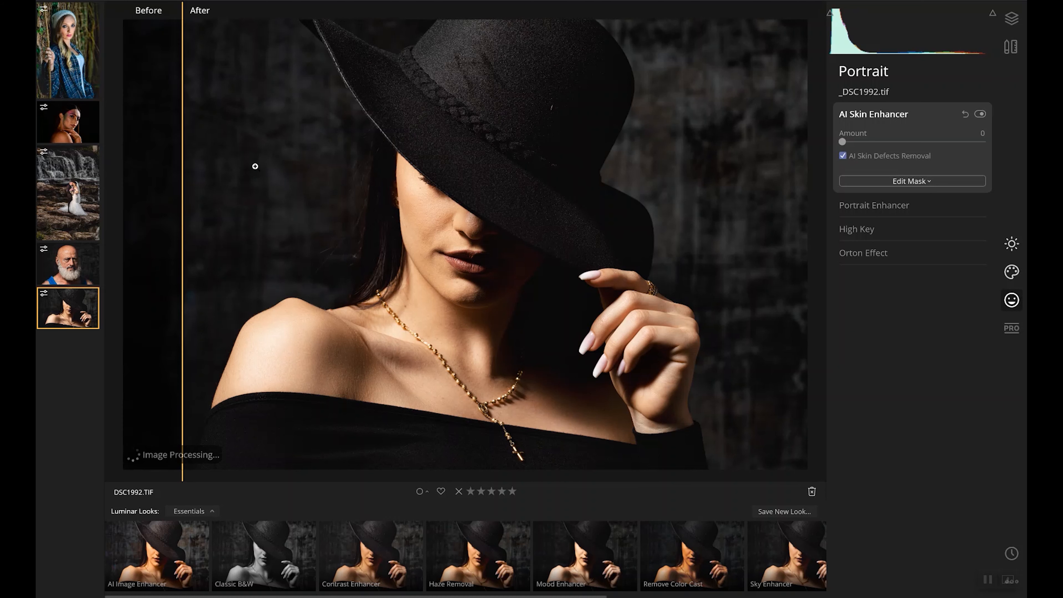
{"action": "left_click_drag", "start_coordinate": [195, 165], "coordinate": [156, 199]}
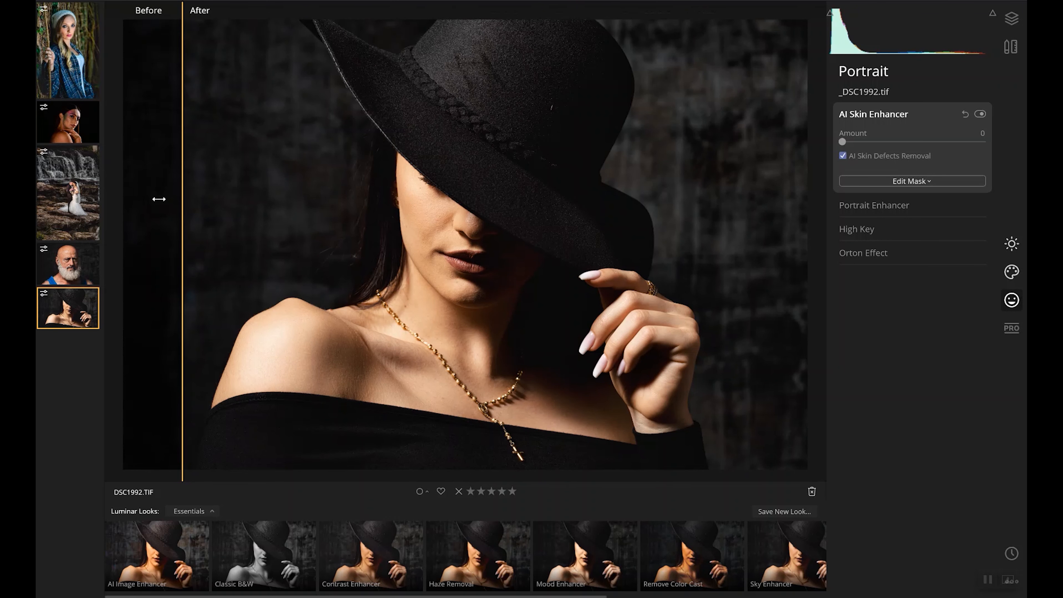
Set the AI Skin Enhancer Amount to 35 and check its effect by turning the tool off and on twice.
{"action": "left_click", "coordinate": [892, 141]}
{"action": "left_click", "coordinate": [981, 113]}
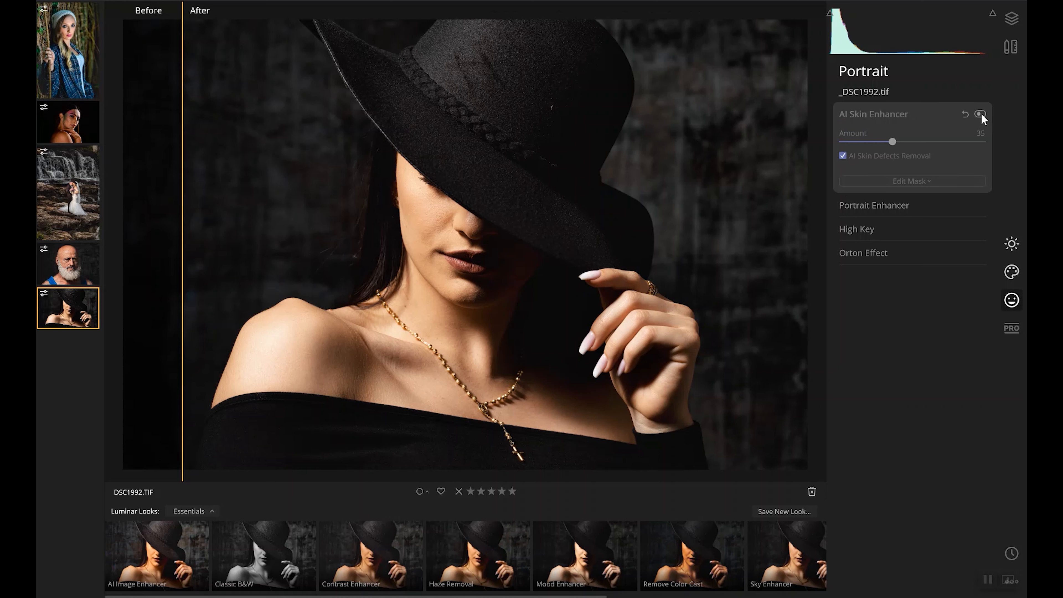
{"action": "left_click", "coordinate": [980, 114]}
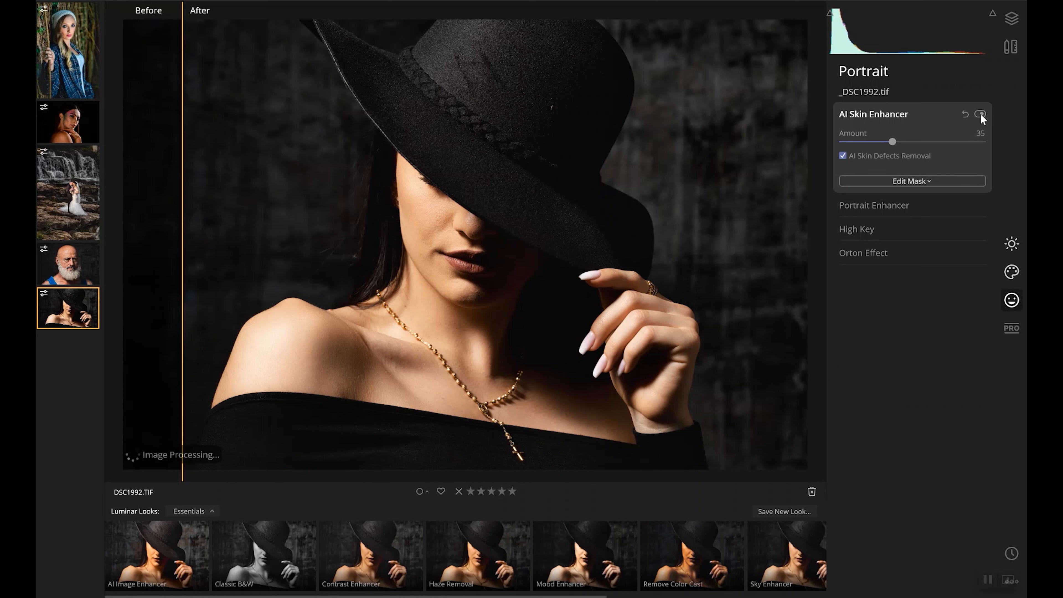
{"action": "left_click", "coordinate": [980, 113]}
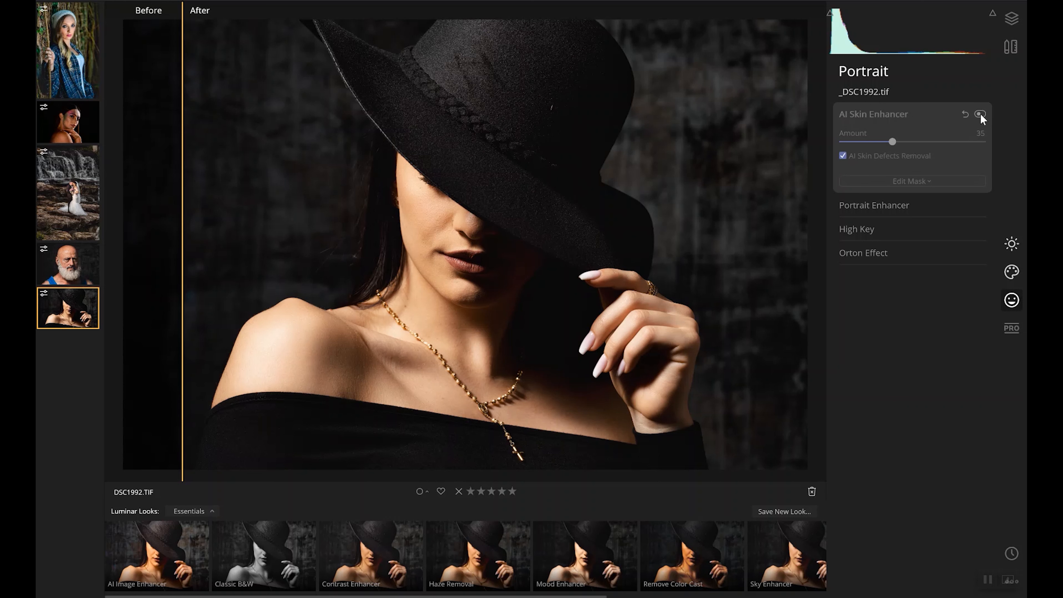
{"action": "left_click", "coordinate": [981, 114]}
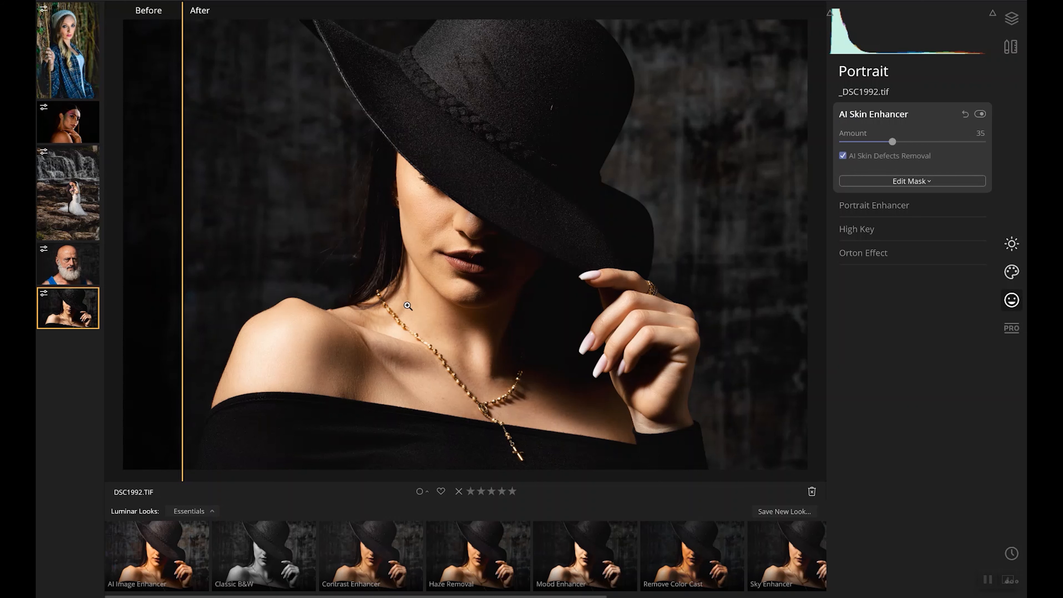
Compare the edited hat portrait with its original by moving the before/after divider over the woman, and close the comparison.
{"action": "left_click_drag", "start_coordinate": [183, 319], "coordinate": [234, 350]}
{"action": "left_click_drag", "start_coordinate": [472, 314], "coordinate": [348, 326]}
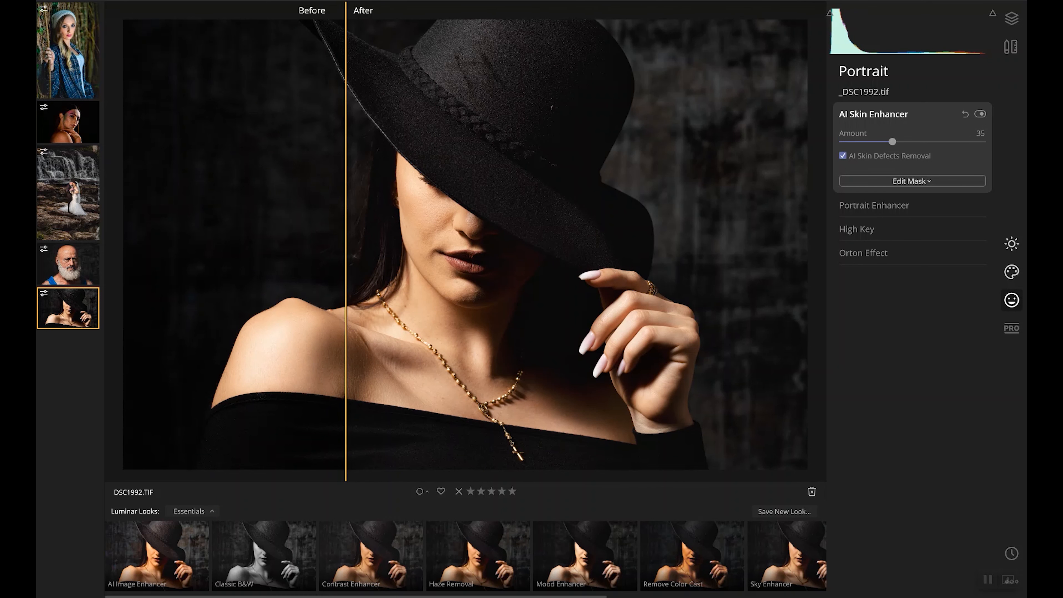
{"action": "key", "text": "backslash"}
In Portrait Enhancer, set Lips Saturation to 20 and Lips Redness to 11 for the woman in the hat.
{"action": "left_click", "coordinate": [901, 203]}
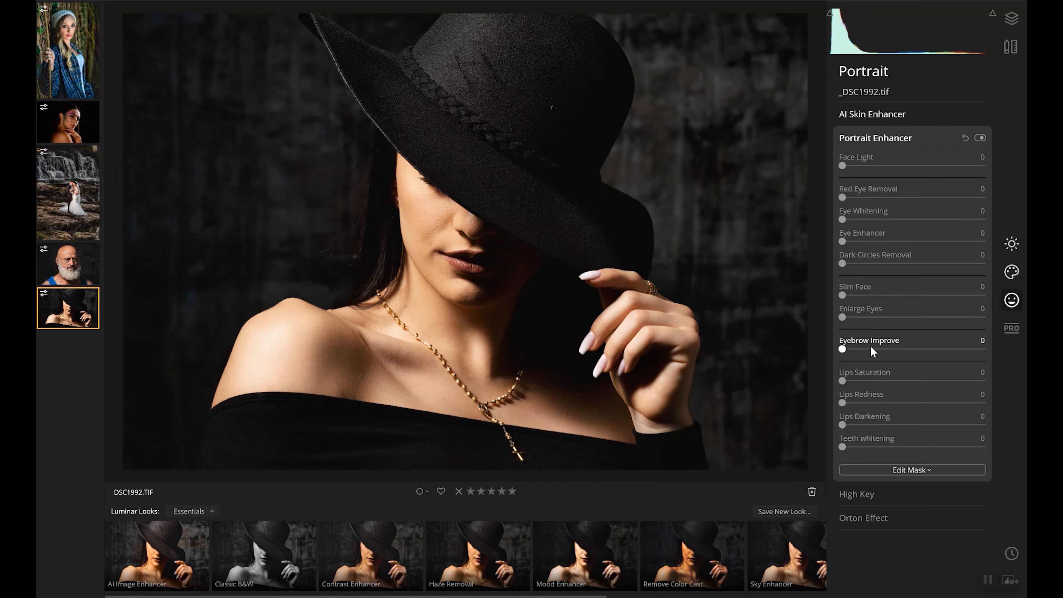
{"action": "left_click_drag", "start_coordinate": [856, 384], "coordinate": [871, 381]}
{"action": "left_click", "coordinate": [857, 401]}
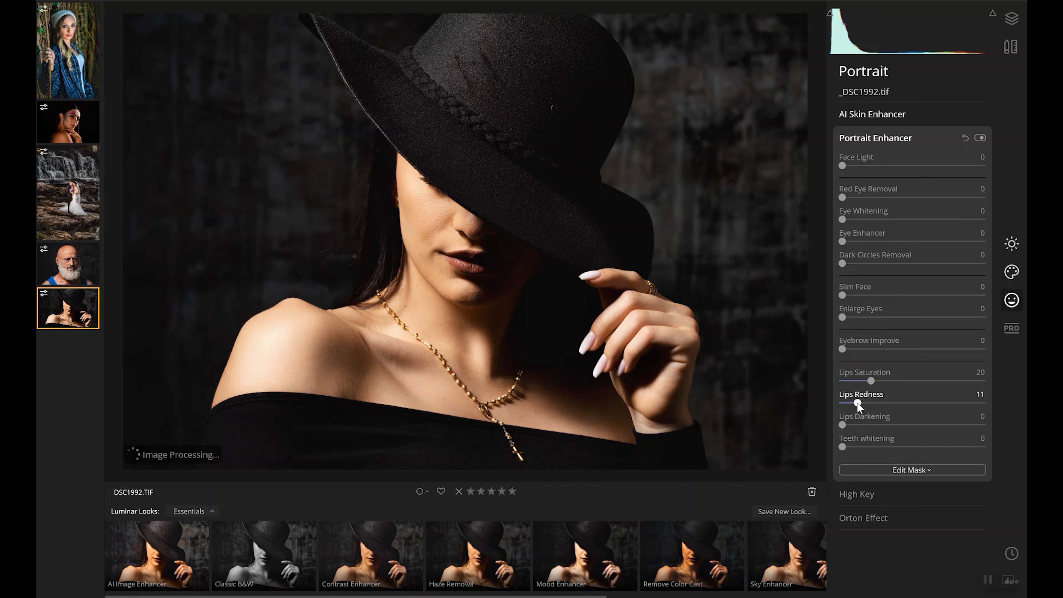
Set Lips Darkening to 6 in Portrait Enhancer and check the tool's effect by turning it off and on.
{"action": "left_click_drag", "start_coordinate": [844, 426], "coordinate": [852, 430]}
{"action": "left_click", "coordinate": [981, 137]}
{"action": "left_click", "coordinate": [981, 138]}
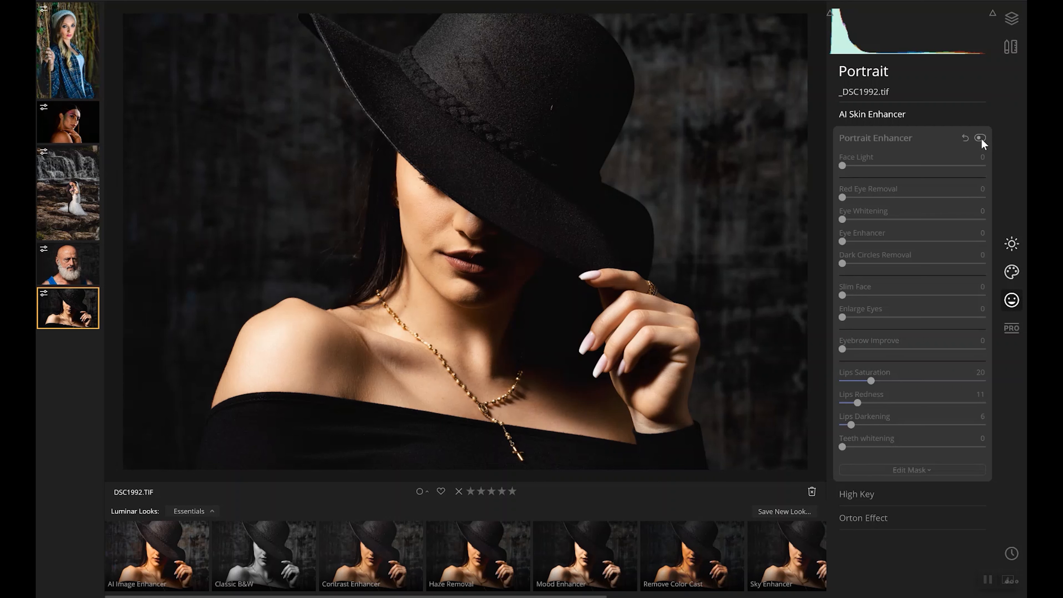
{"action": "left_click", "coordinate": [980, 137]}
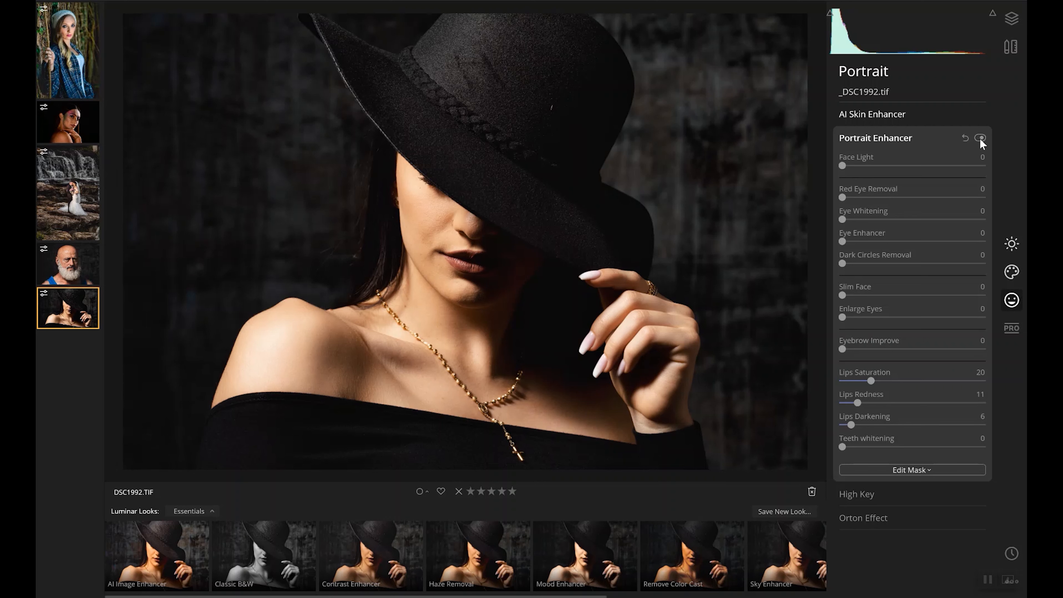
Compare the lip retouching with the original by moving the before/after divider to the woman's face, and close the comparison.
{"action": "key", "text": "semicolon"}
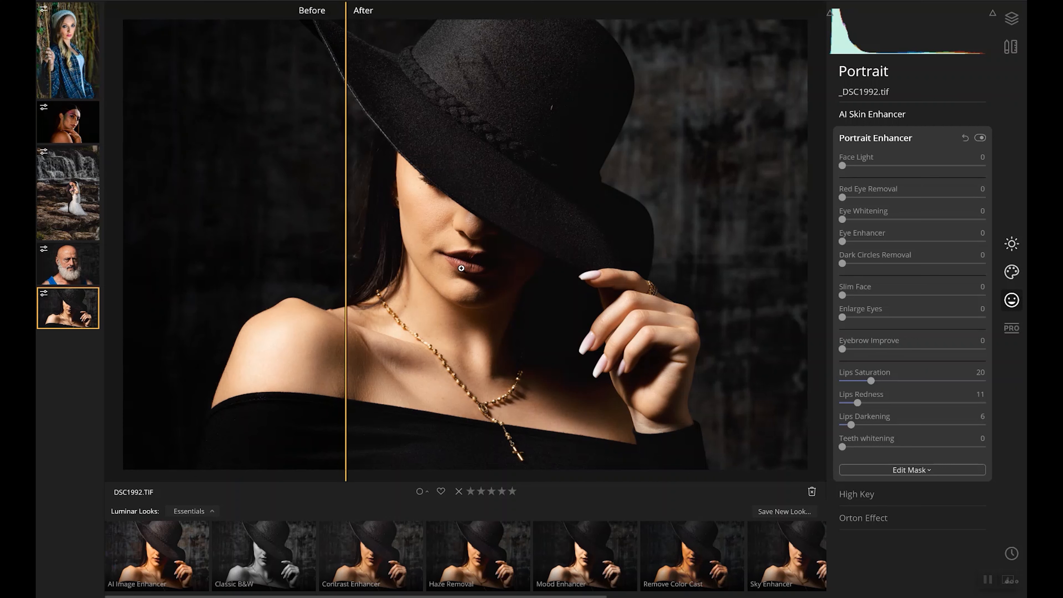
{"action": "left_click_drag", "start_coordinate": [347, 252], "coordinate": [413, 263]}
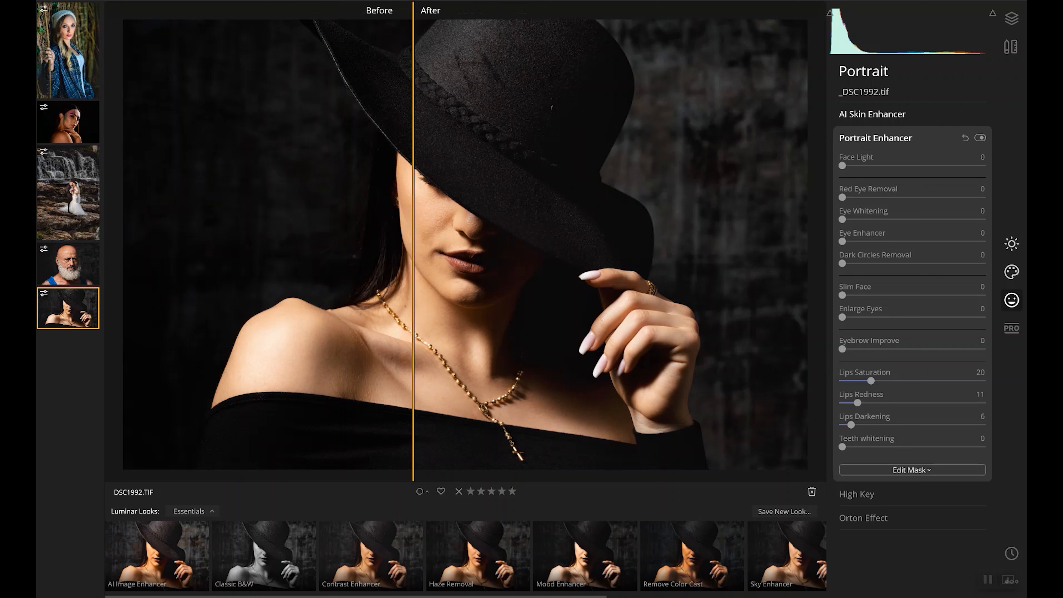
{"action": "left_click", "coordinate": [719, 2]}
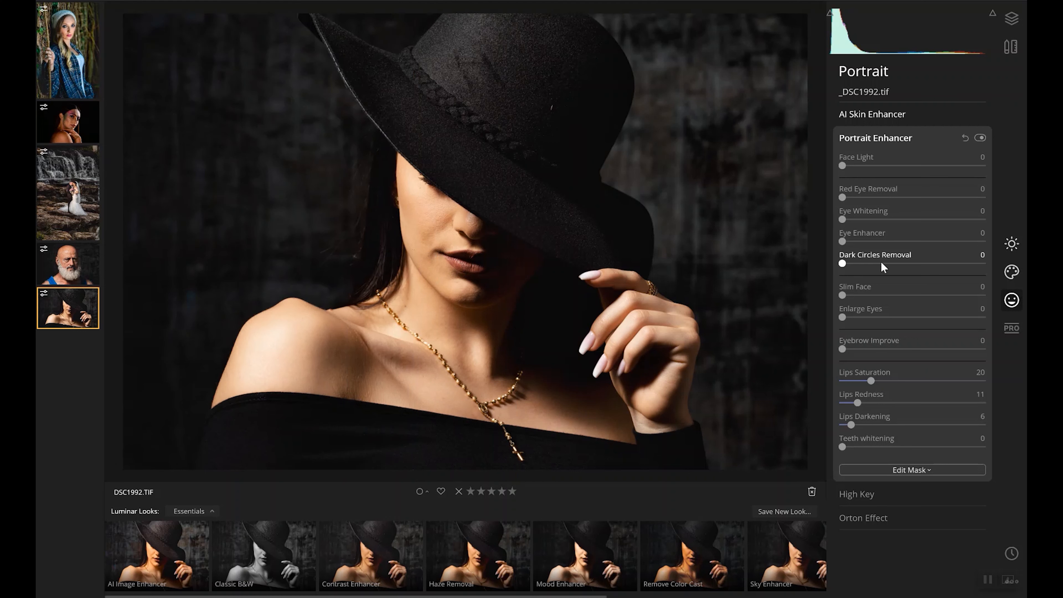
In Advanced Contrast, set Highlights Contrast to 8, Highlights Balance to 17, Midtones Contrast to 8 and Midtones Balance to 16.
{"action": "left_click", "coordinate": [1014, 331]}
{"action": "left_click", "coordinate": [853, 142]}
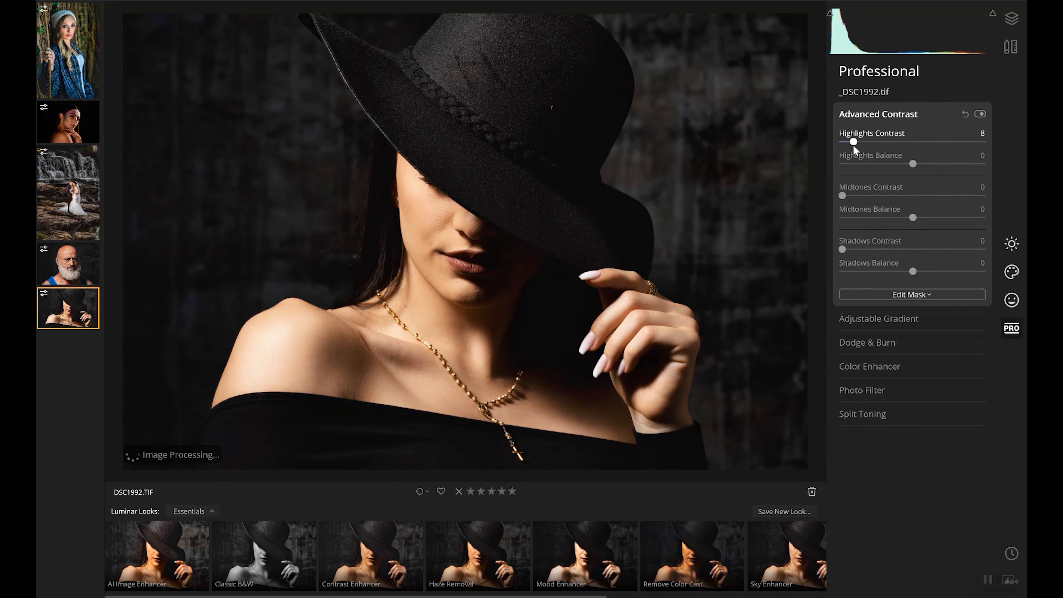
{"action": "left_click", "coordinate": [925, 165]}
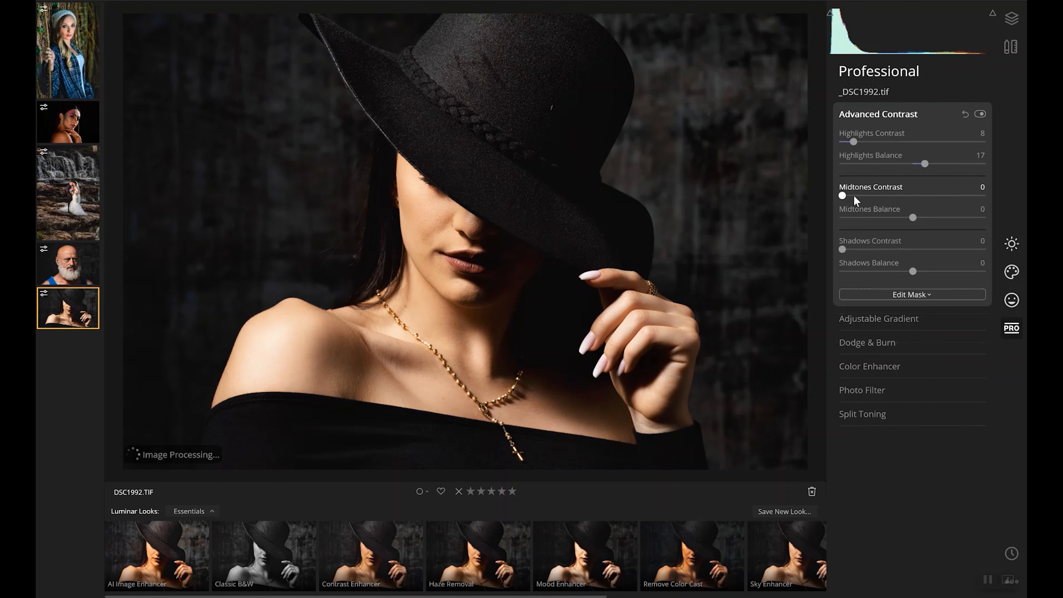
{"action": "left_click", "coordinate": [925, 218]}
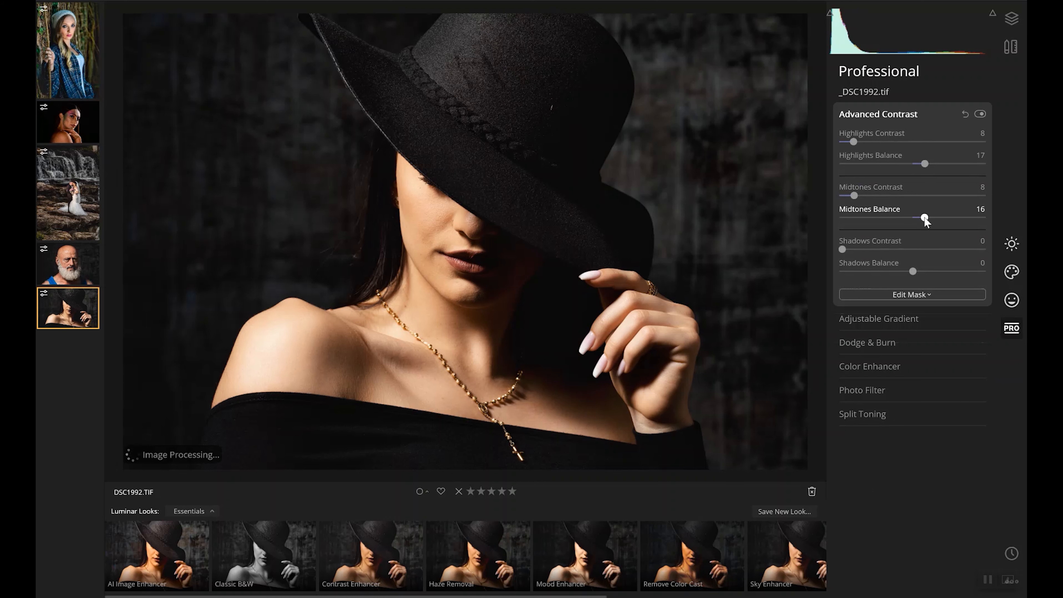